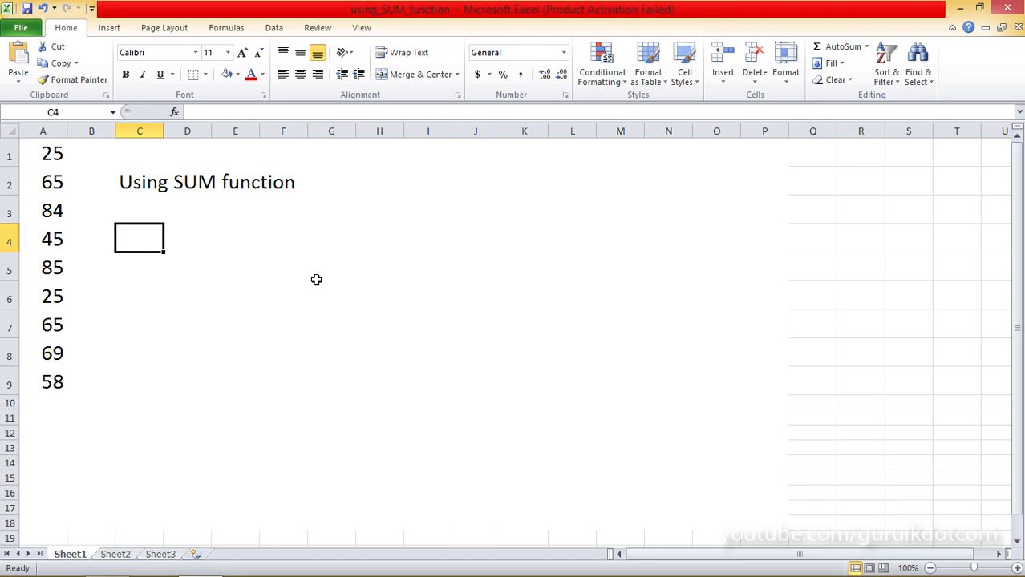
pyautogui.write('=')
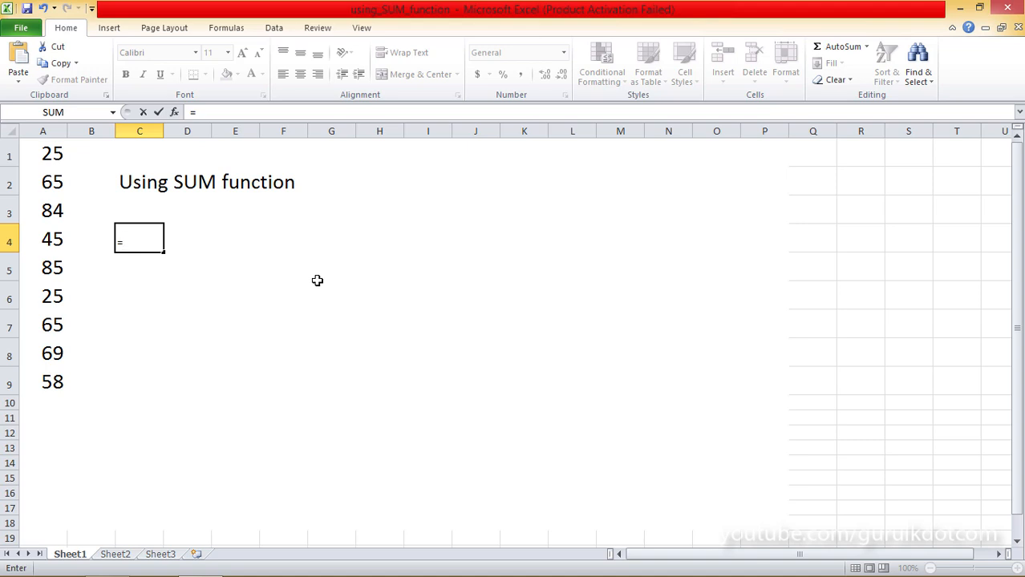
pyautogui.click(287, 316)
pyautogui.press('BackSpace')
pyautogui.press('BackSpace')
pyautogui.press('BackSpace')
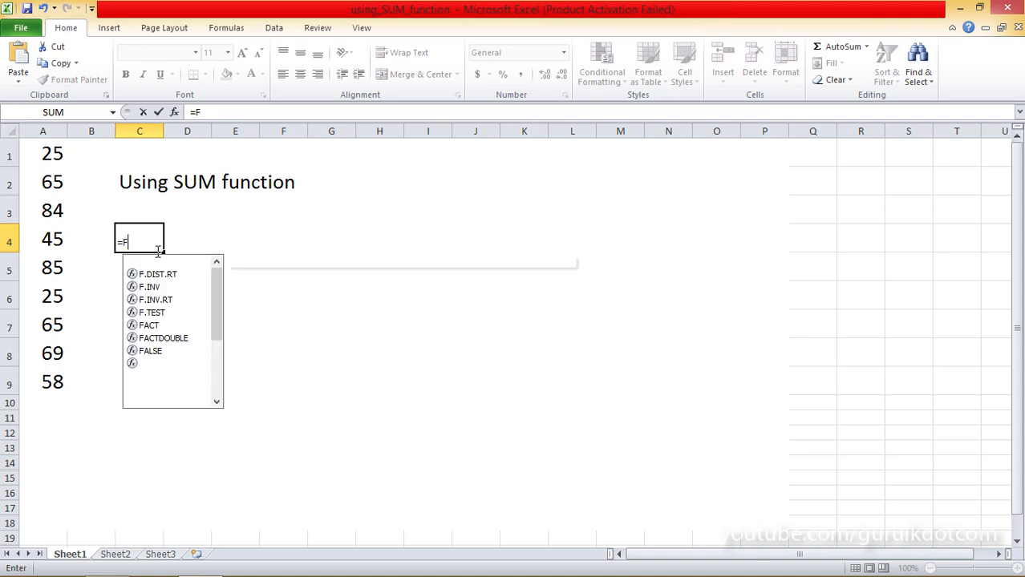
pyautogui.click(174, 291)
# Step: Set the font size of cell C4 to 22
pyautogui.click(145, 247)
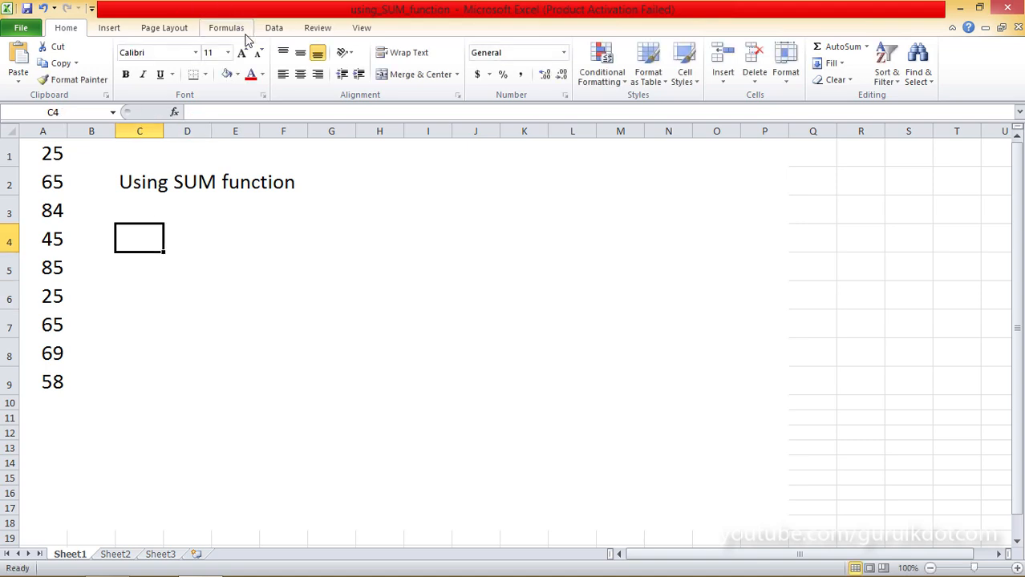
pyautogui.click(228, 52)
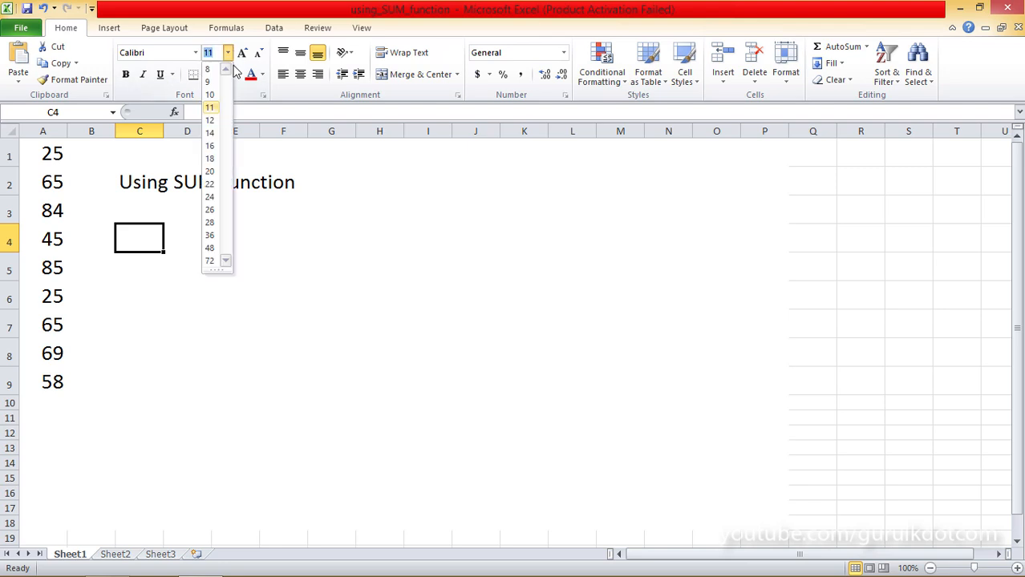
pyautogui.click(211, 171)
pyautogui.click(227, 52)
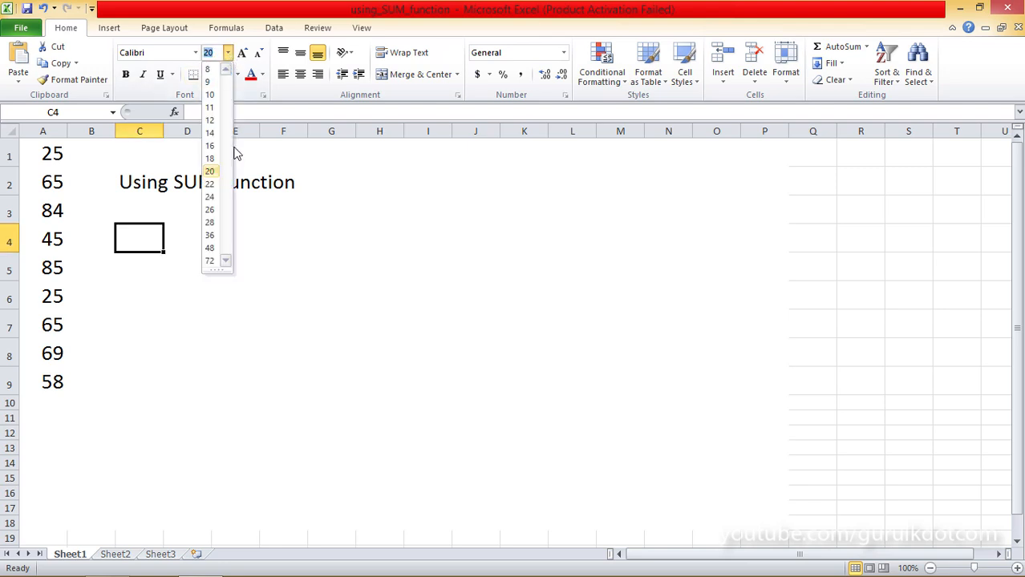
pyautogui.click(210, 184)
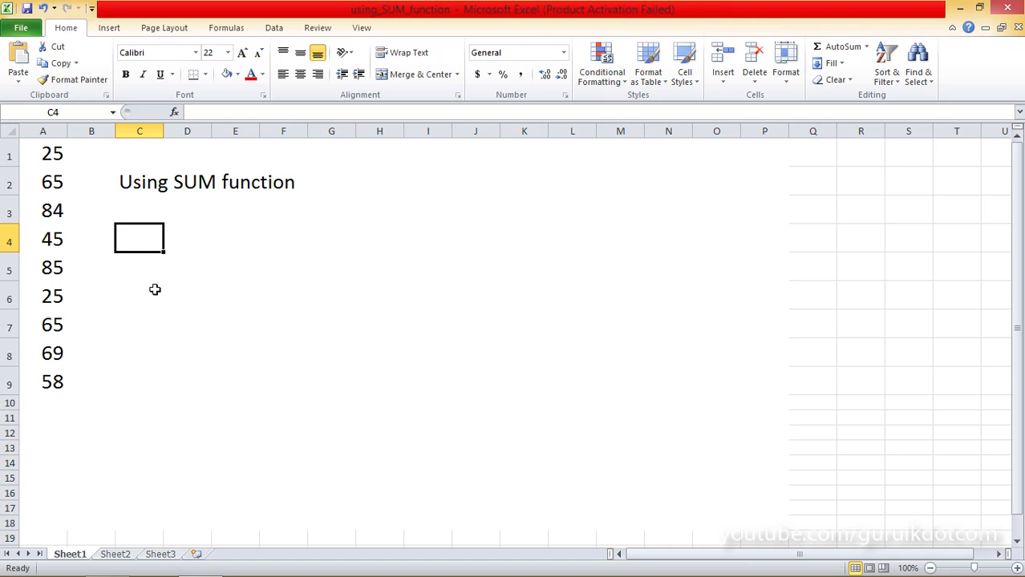
# Step: Enter the formula =SUM(25,65,84) in cell C4, picking SUM from the suggested functions
pyautogui.write('=')
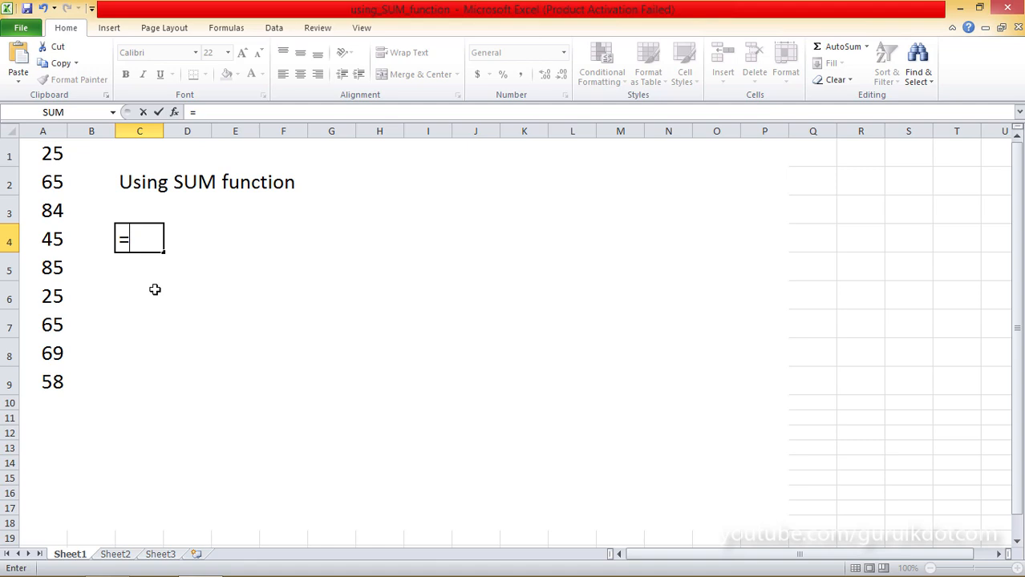
pyautogui.write('sum')
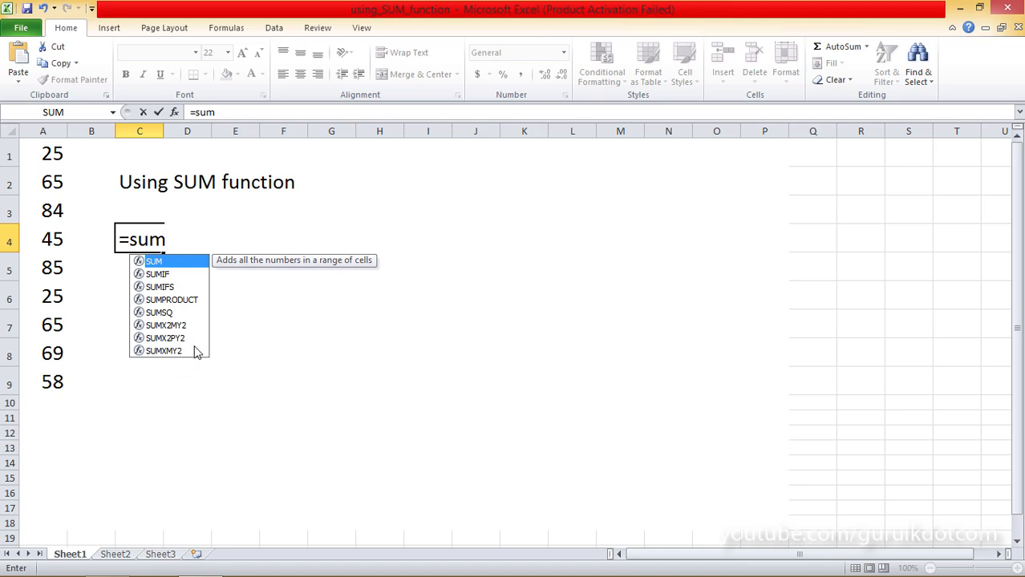
pyautogui.press('Down')
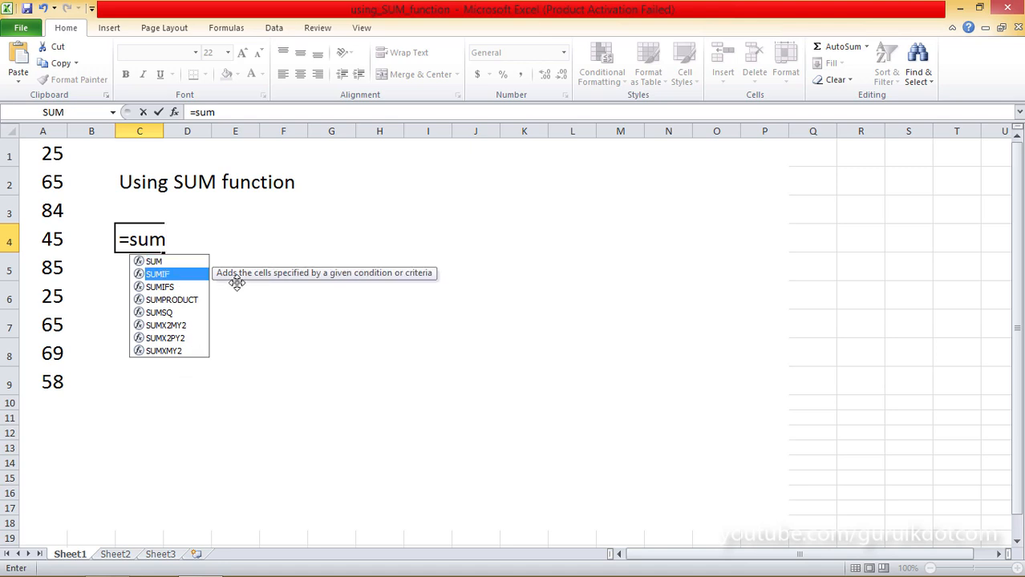
pyautogui.press('Down')
pyautogui.press('Up')
pyautogui.press('Up')
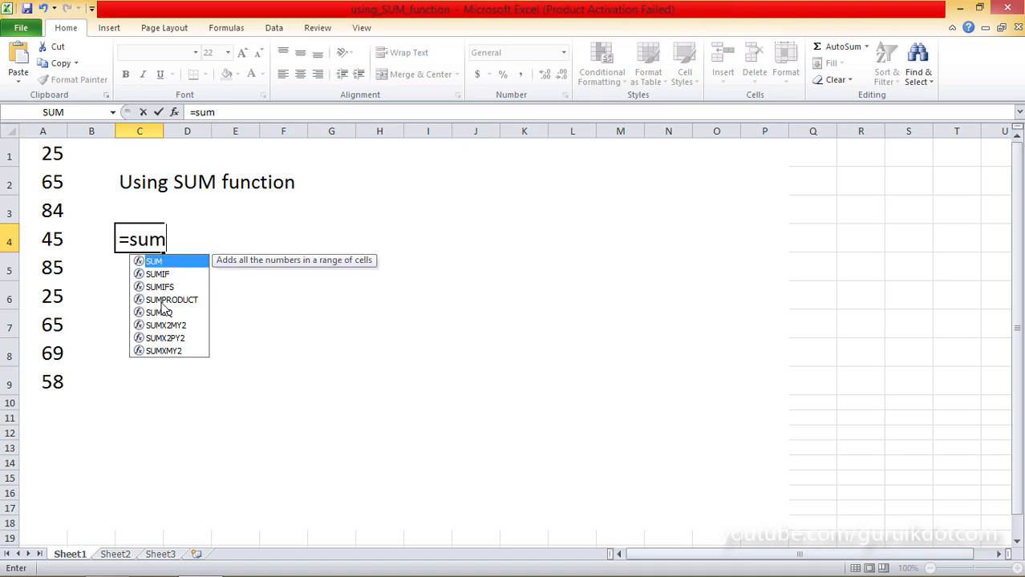
pyautogui.press('Tab')
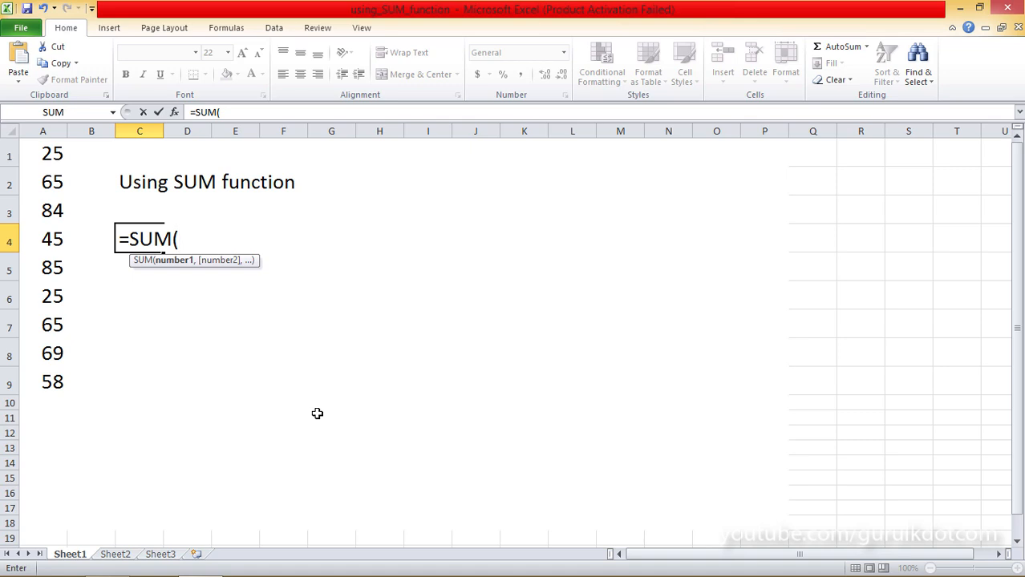
pyautogui.write('25,65')
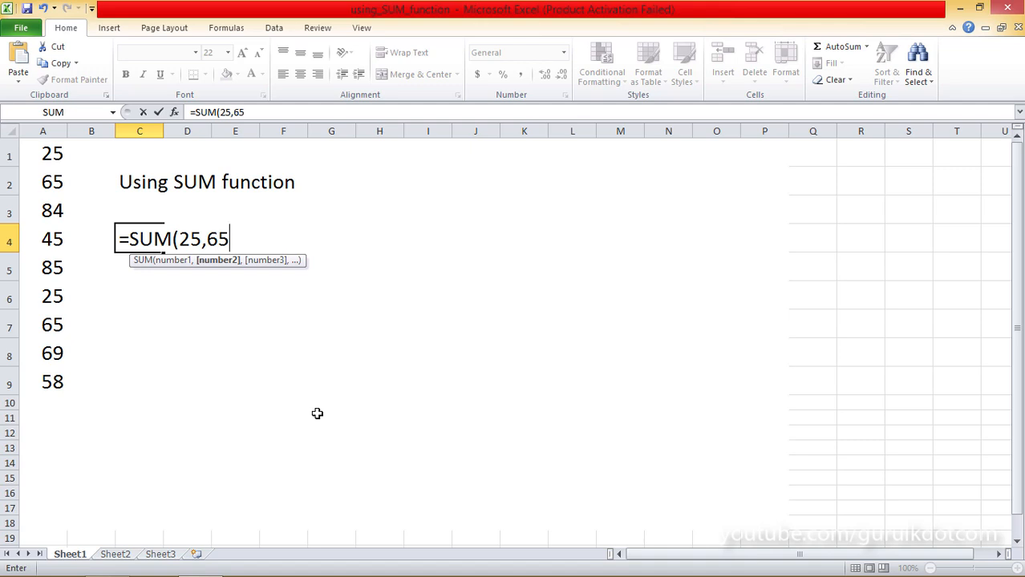
pyautogui.write(',')
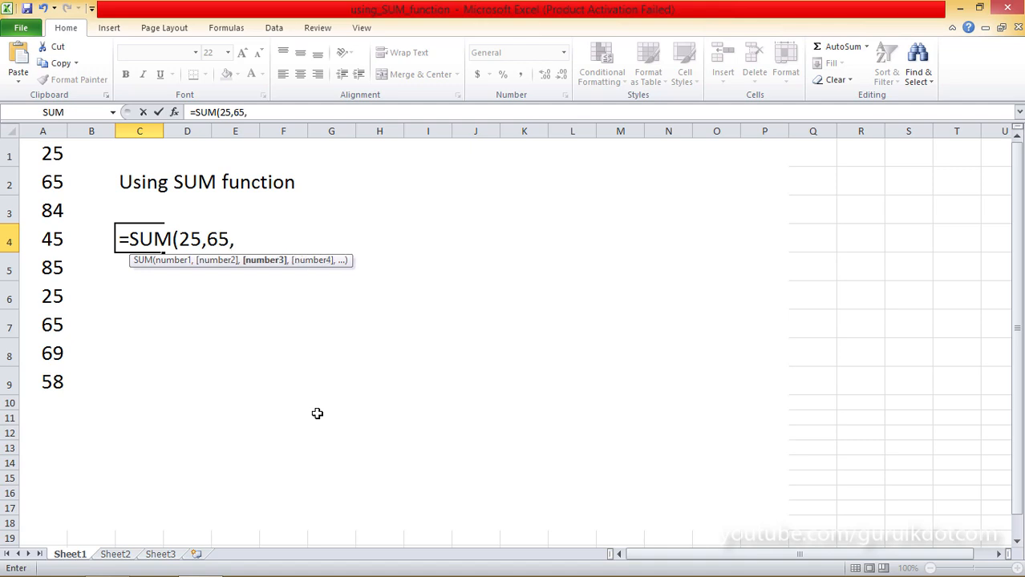
pyautogui.write('84)')
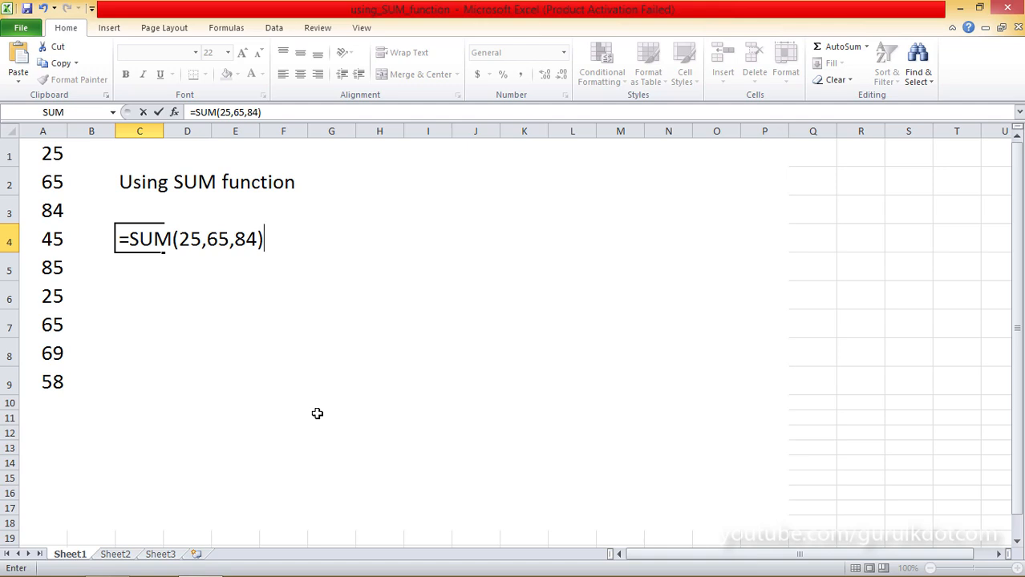
pyautogui.press('Return')
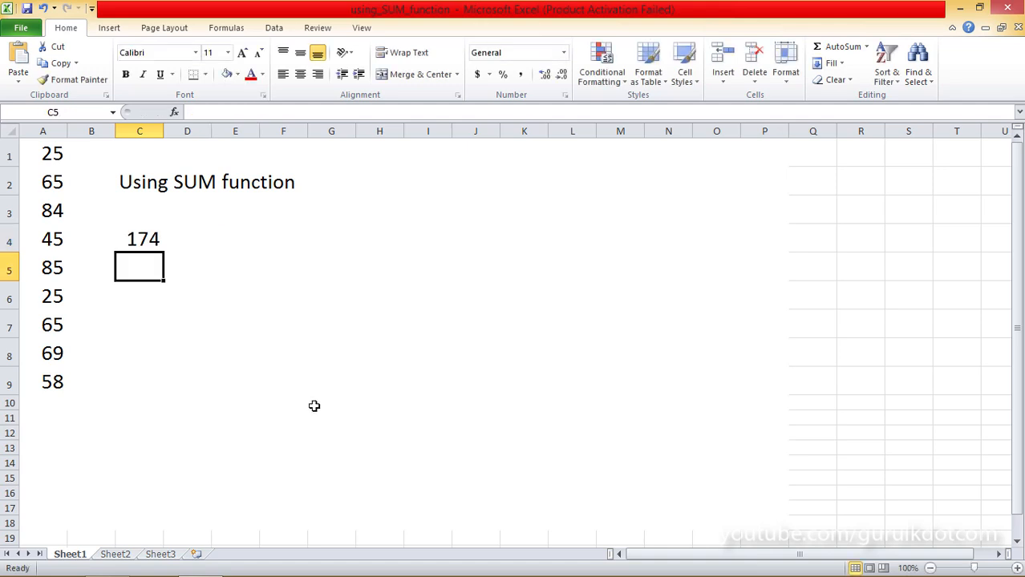
# Step: Replace the typed numbers in C4's SUM formula with references to cells A1, A2 and A3, separated by commas
pyautogui.click(154, 238)
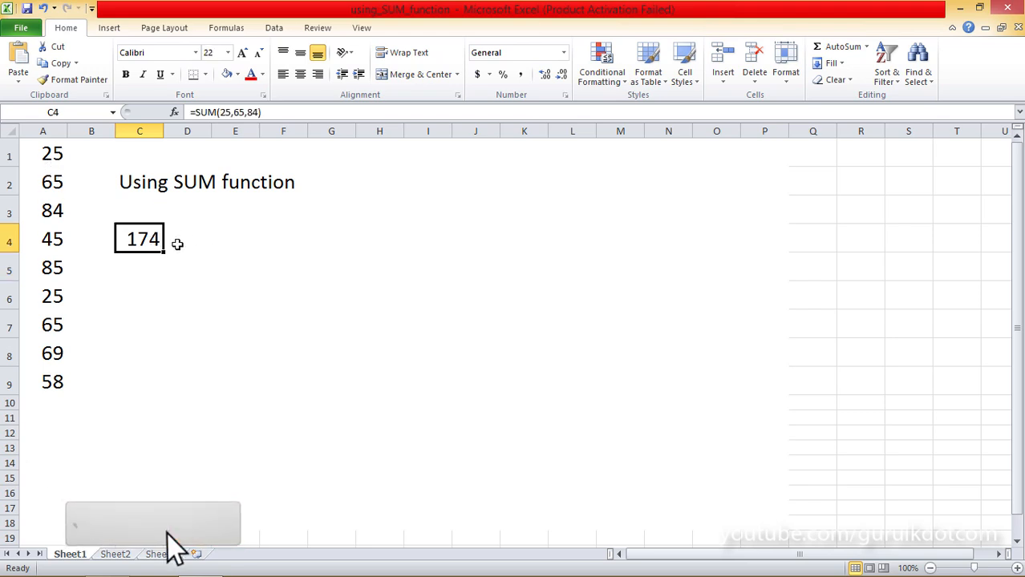
pyautogui.doubleClick(154, 243)
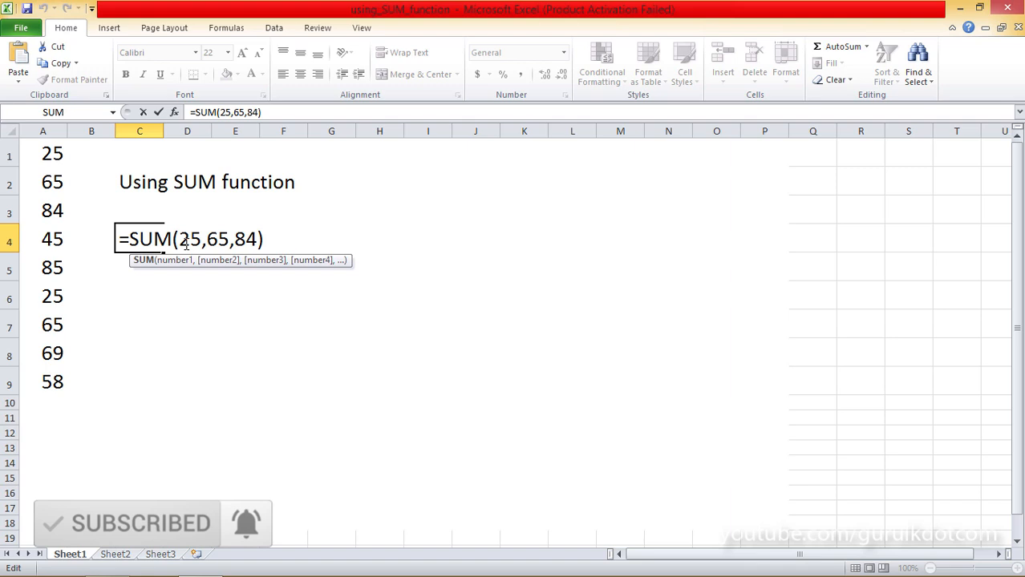
pyautogui.moveTo(179, 240); pyautogui.dragTo(258, 241)
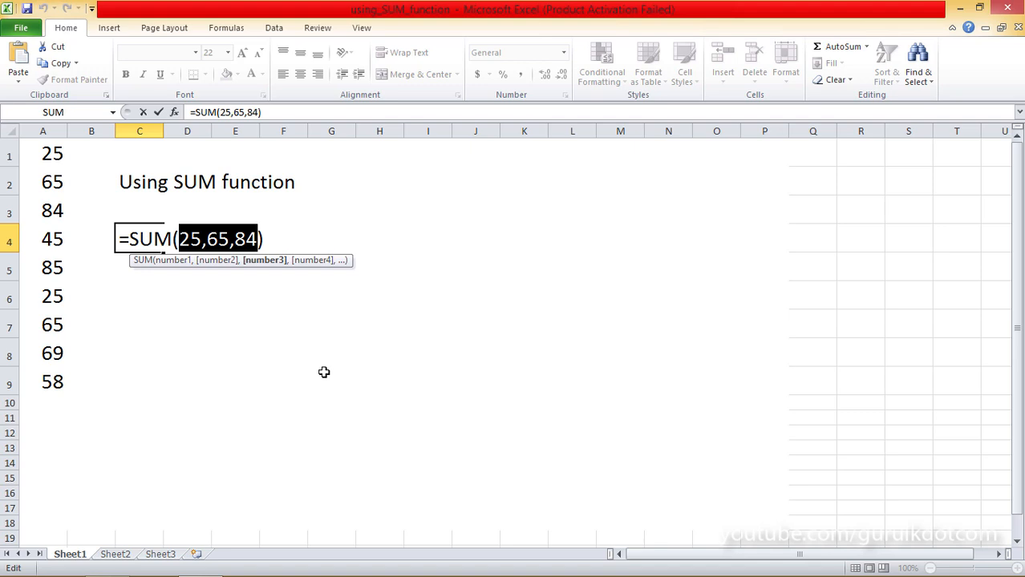
pyautogui.press('BackSpace')
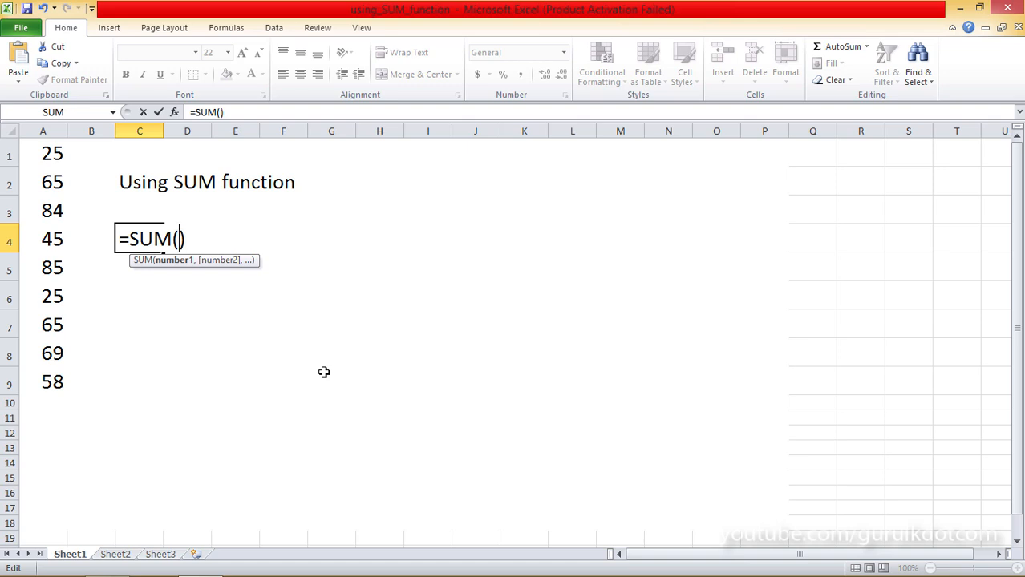
pyautogui.click(64, 157)
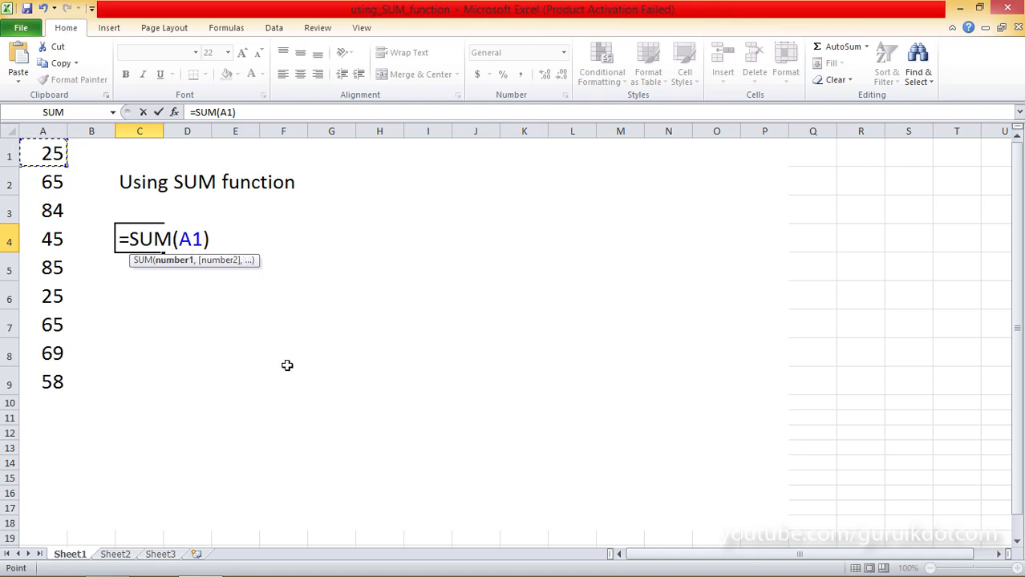
pyautogui.write(',')
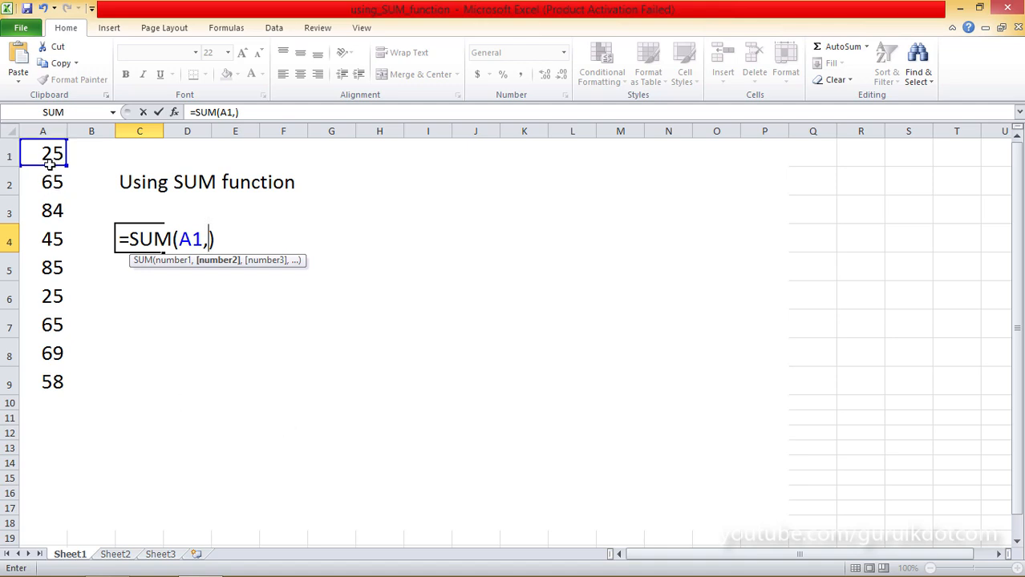
pyautogui.click(55, 185)
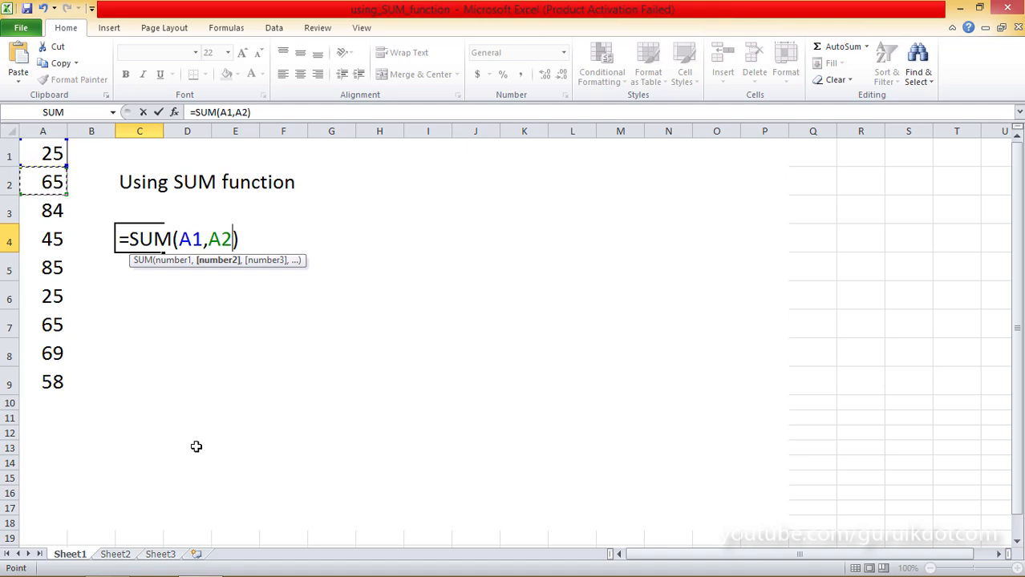
pyautogui.write(',')
pyautogui.click(58, 218)
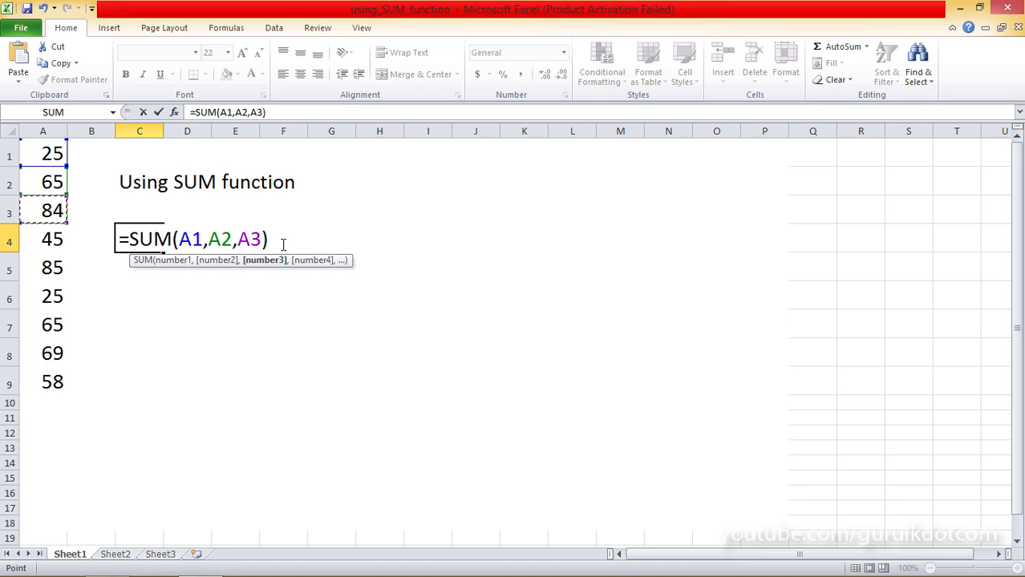
pyautogui.press('Return')
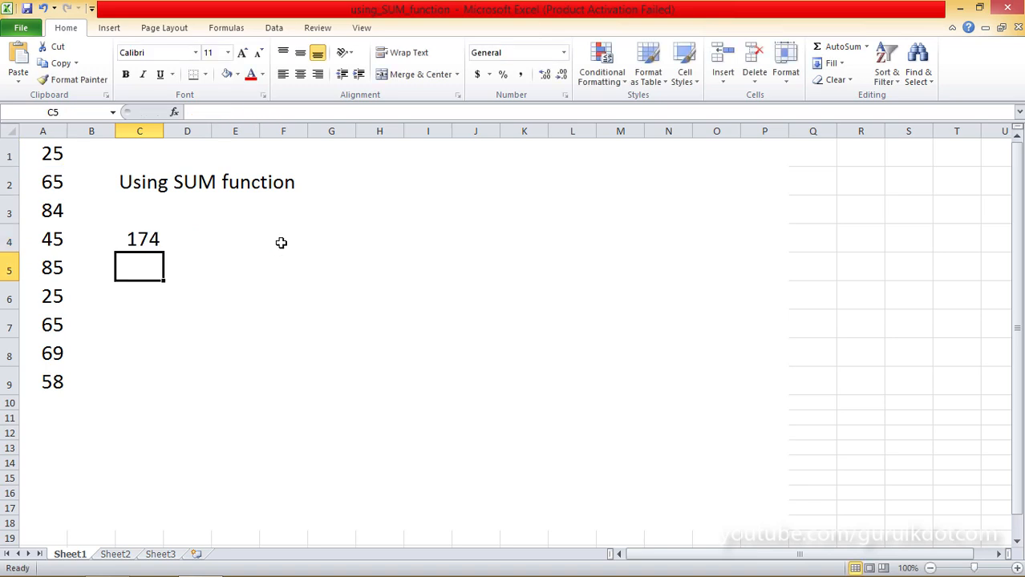
# Step: Add the range A4:A9 as a fourth argument so that C4's formula reads =SUM(A1,A2,A3,A4:A9)
pyautogui.click(160, 245)
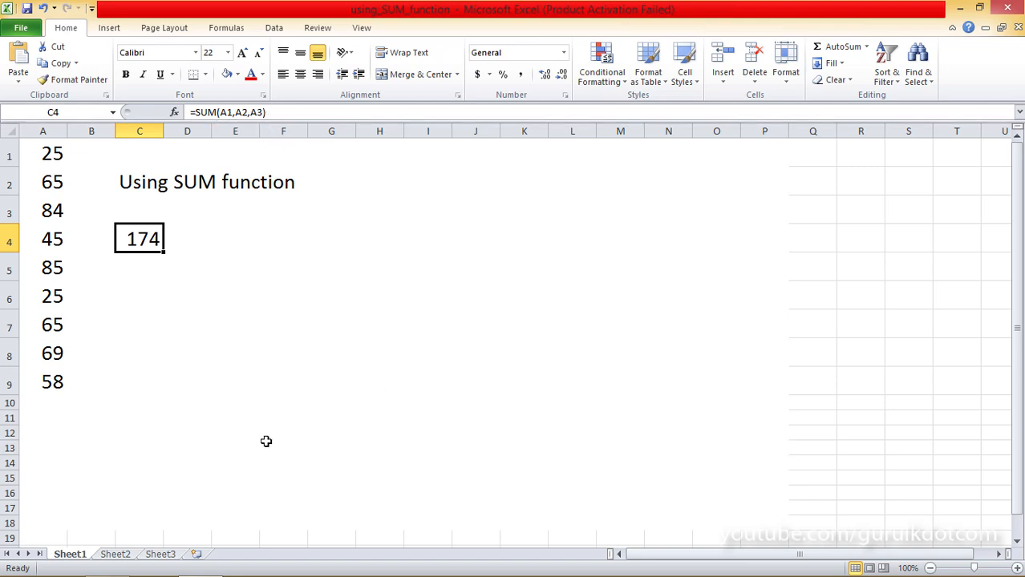
pyautogui.doubleClick(148, 237)
pyautogui.click(140, 239)
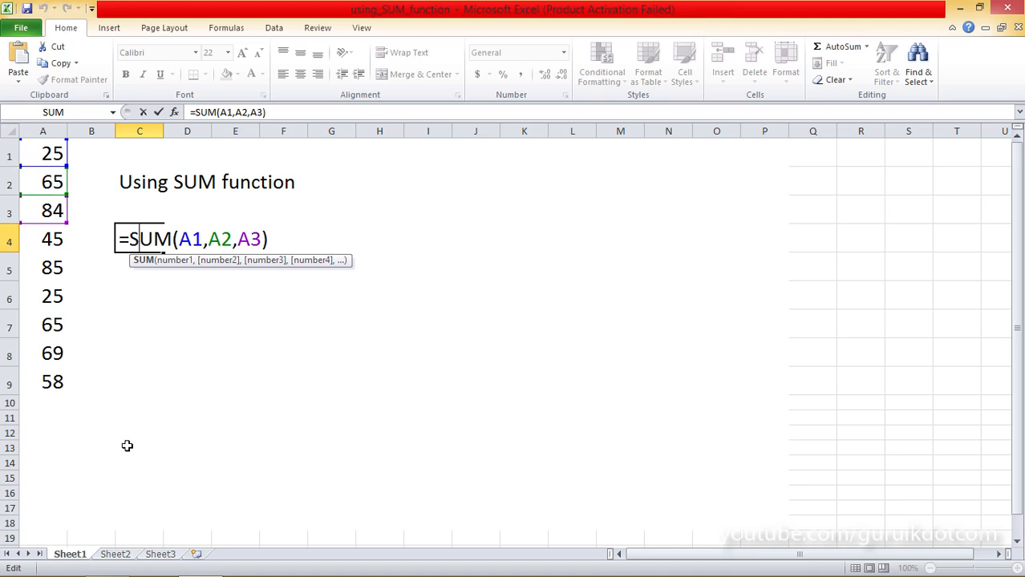
pyautogui.click(268, 241)
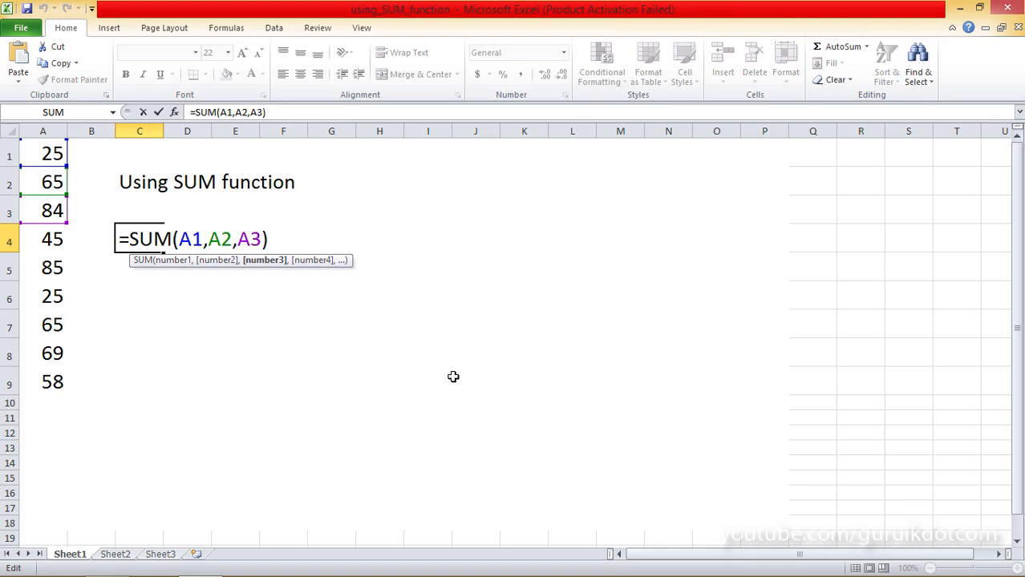
pyautogui.write(',A4')
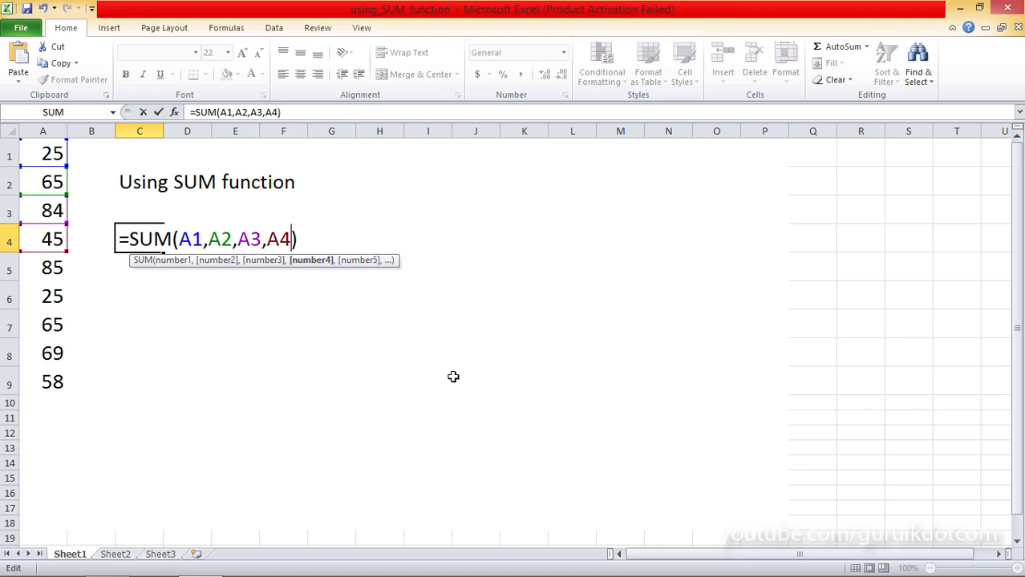
pyautogui.write(':')
pyautogui.write('A9')
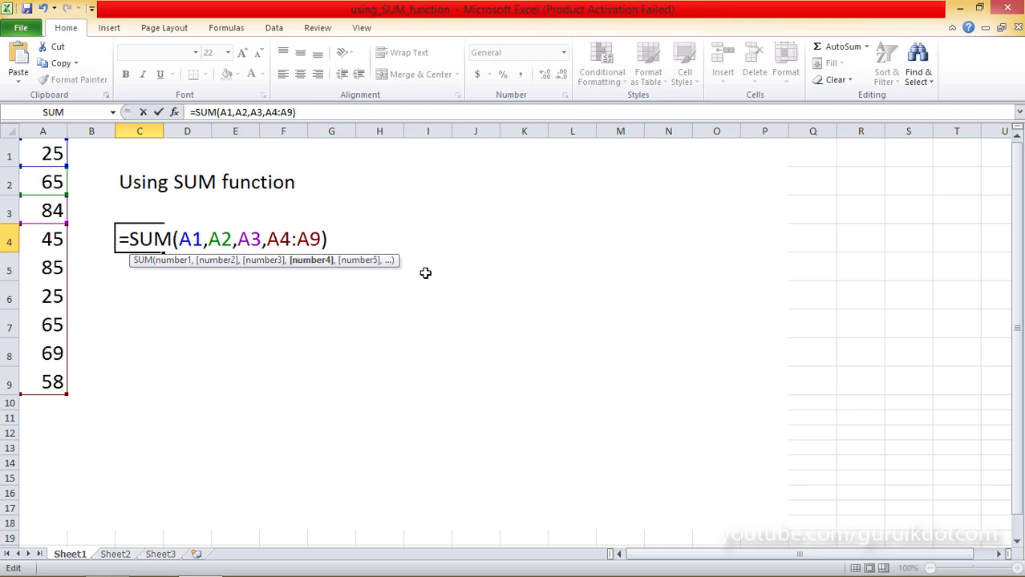
pyautogui.press('Return')
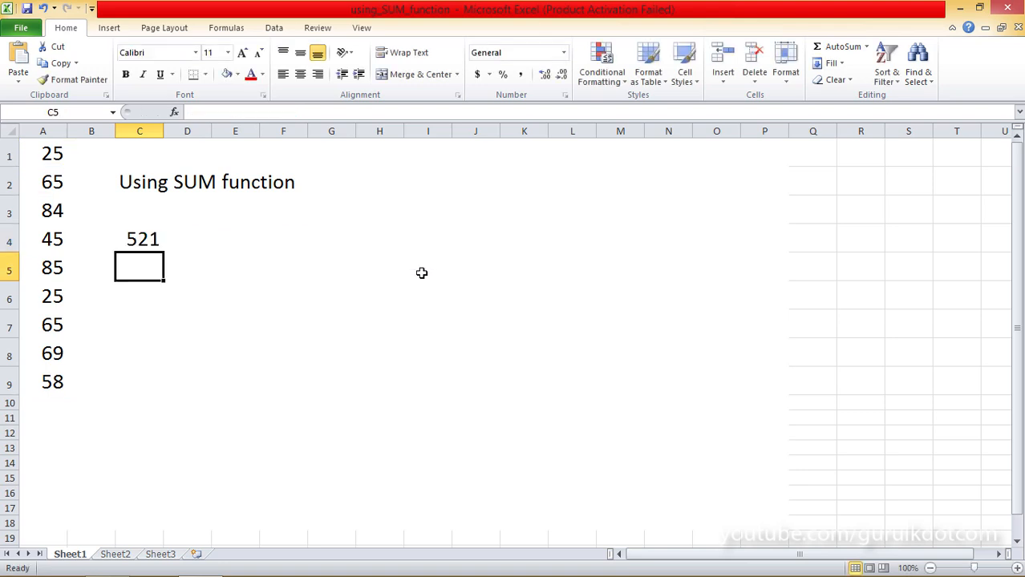
# Step: Replace the arguments of C4's SUM formula with the single range A1:A9 so that it reads =SUM(A1:A9)
pyautogui.click(152, 241)
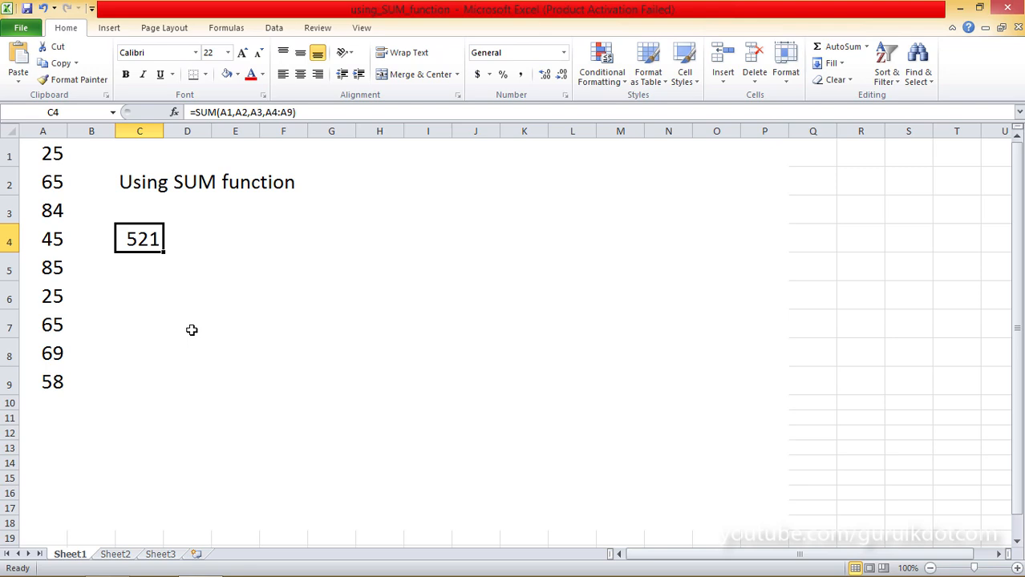
pyautogui.click(298, 116)
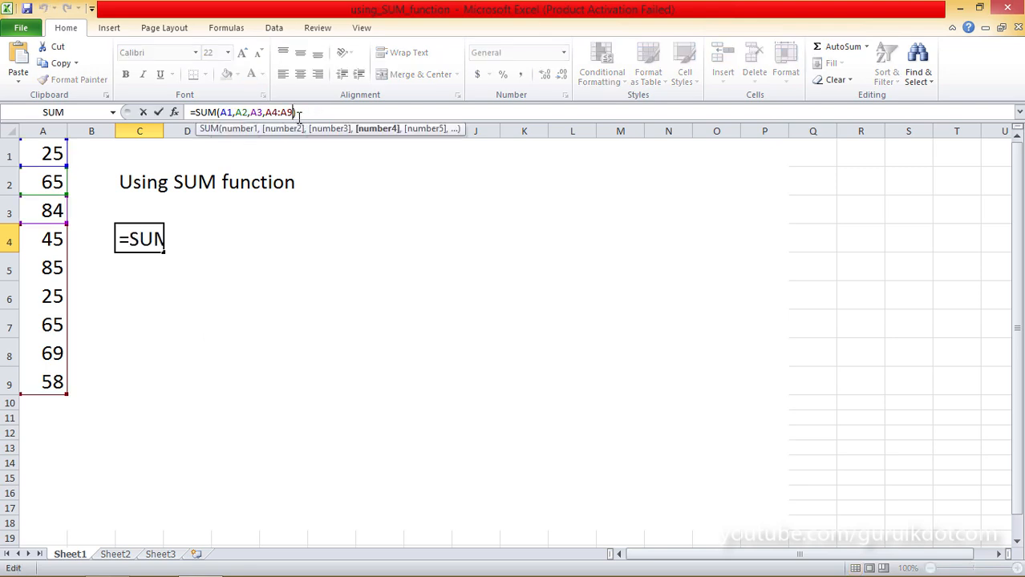
pyautogui.click(154, 242)
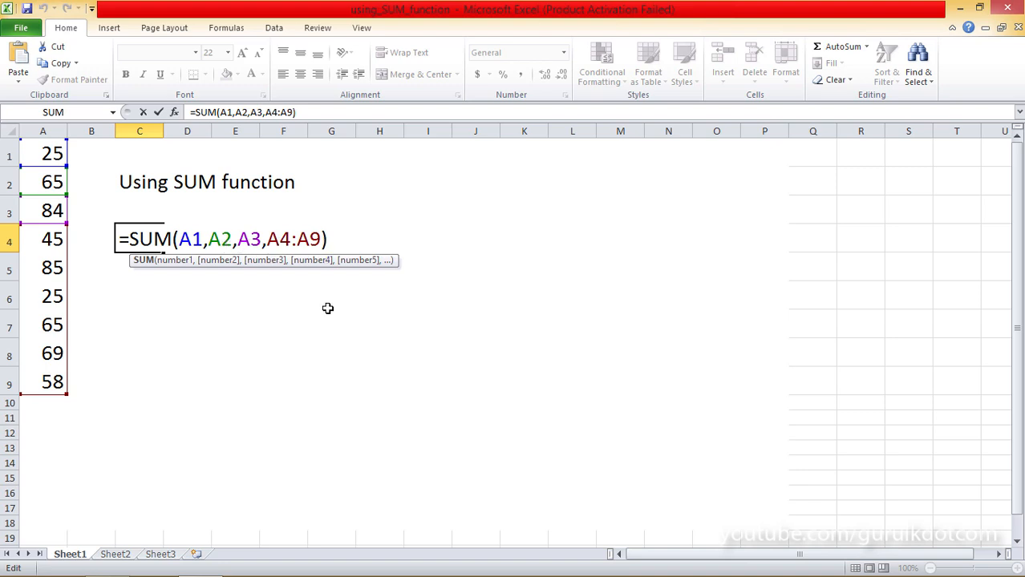
pyautogui.moveTo(331, 240); pyautogui.dragTo(183, 248)
pyautogui.press('BackSpace')
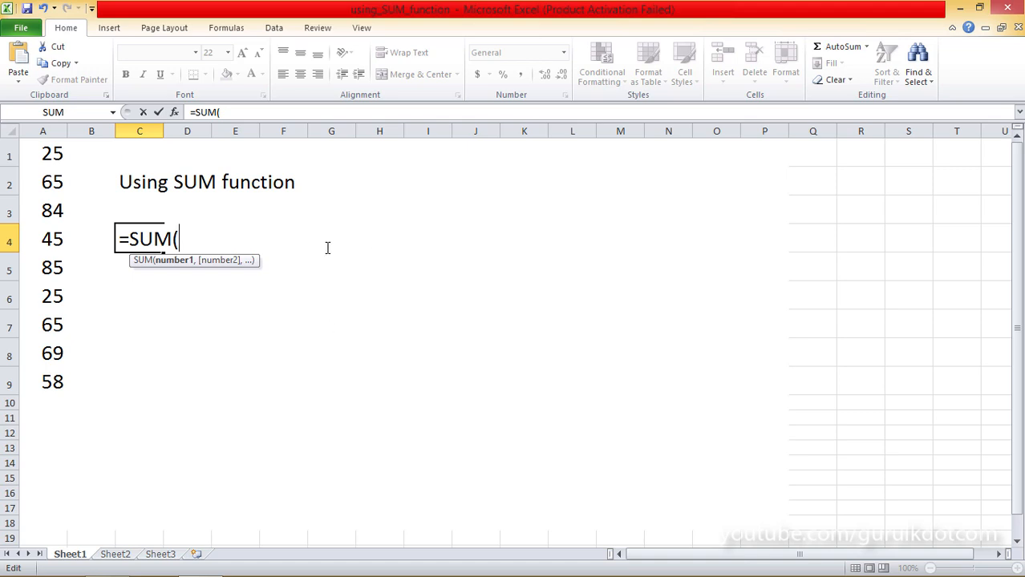
pyautogui.moveTo(66, 153); pyautogui.dragTo(46, 381)
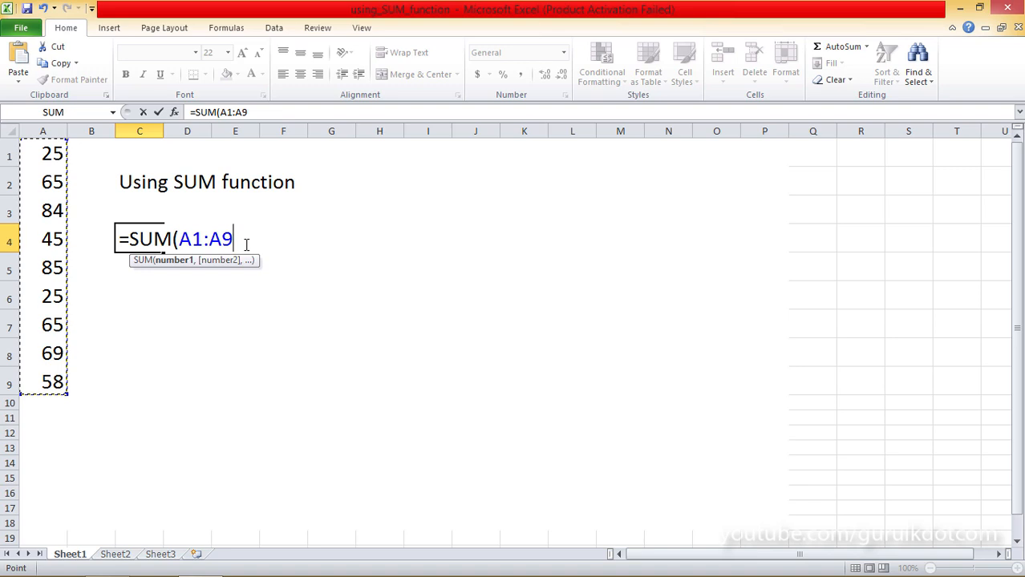
pyautogui.write(')')
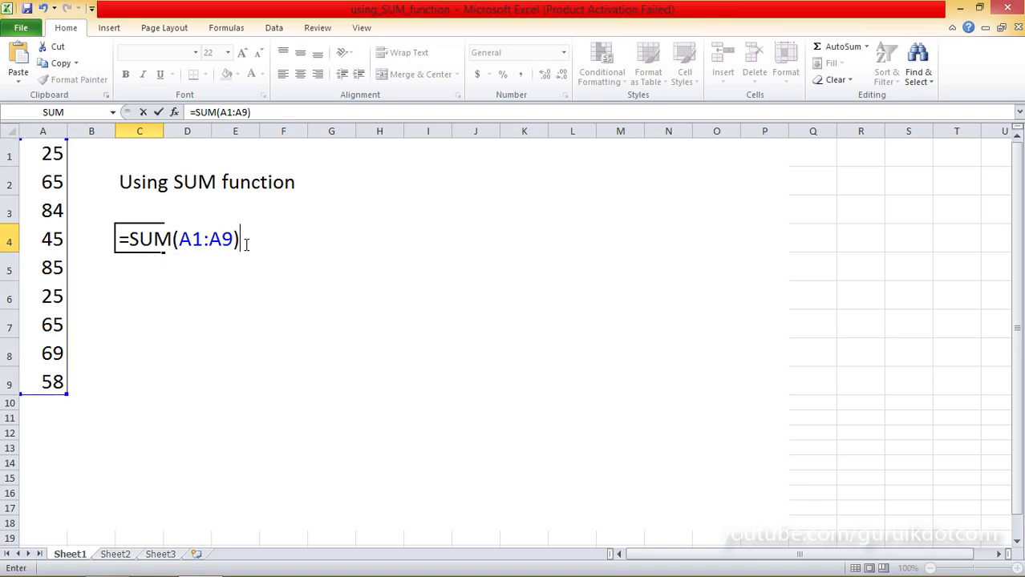
pyautogui.press('Return')
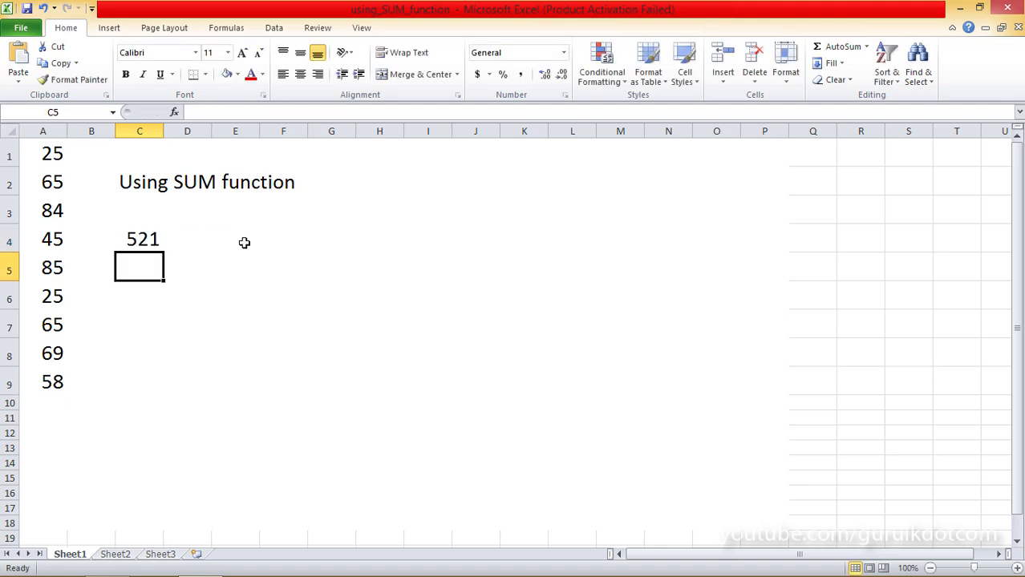
pyautogui.click(155, 240)
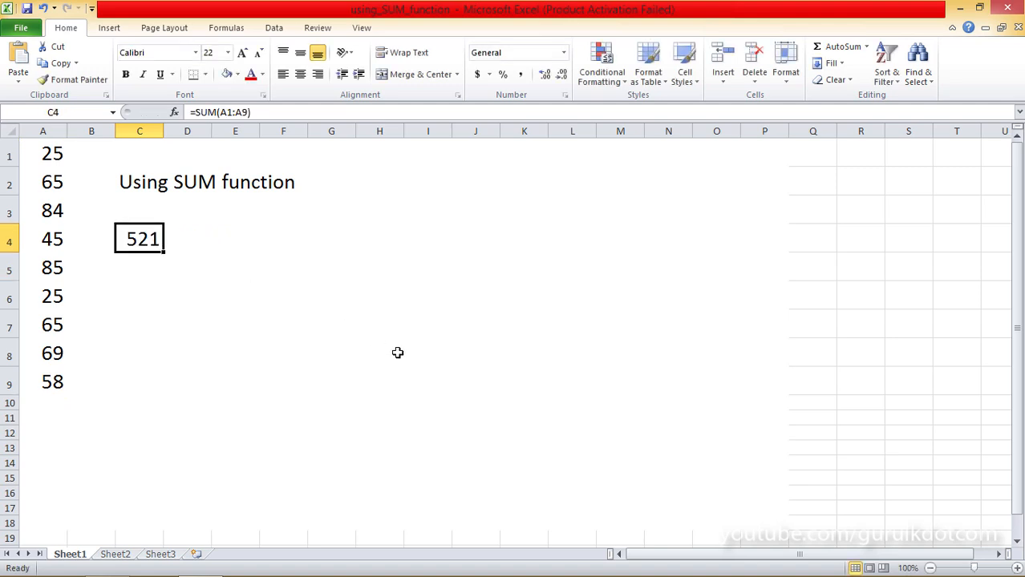
# Step: Fill cell A9 across row 9 to column J, and clear the copied numbers from B9:J9, keeping their formatting
pyautogui.click(152, 279)
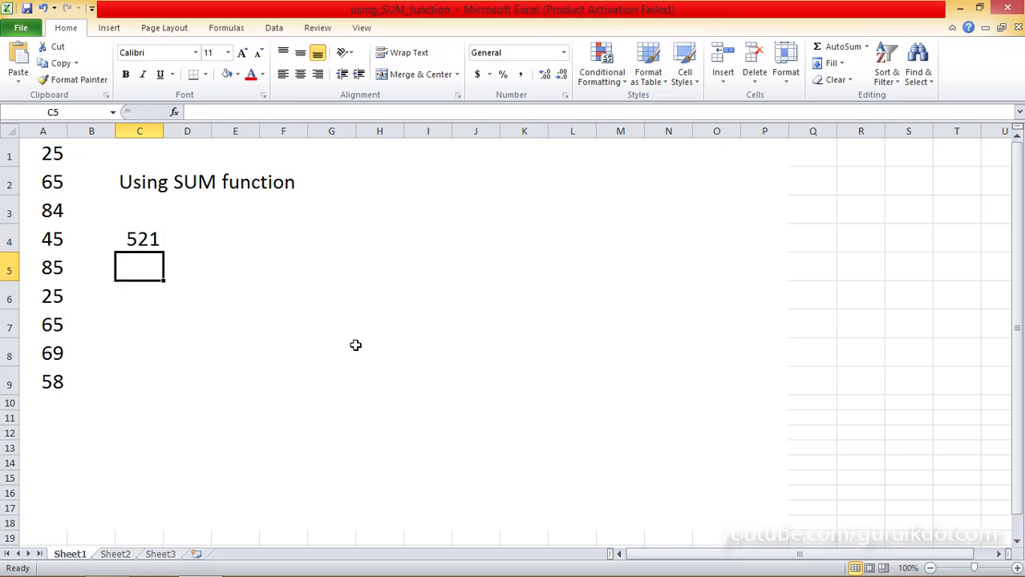
pyautogui.click(57, 418)
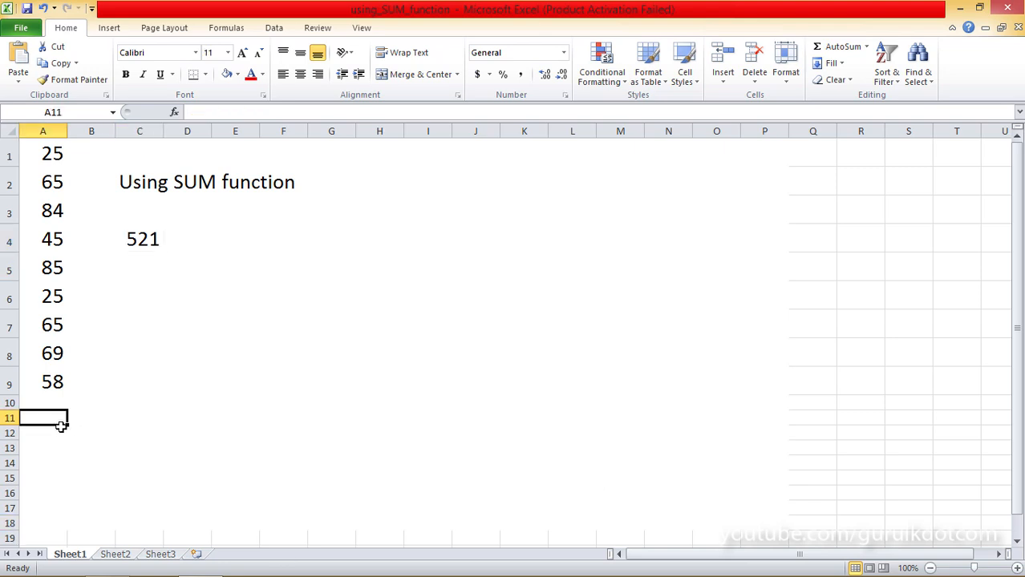
pyautogui.click(112, 389)
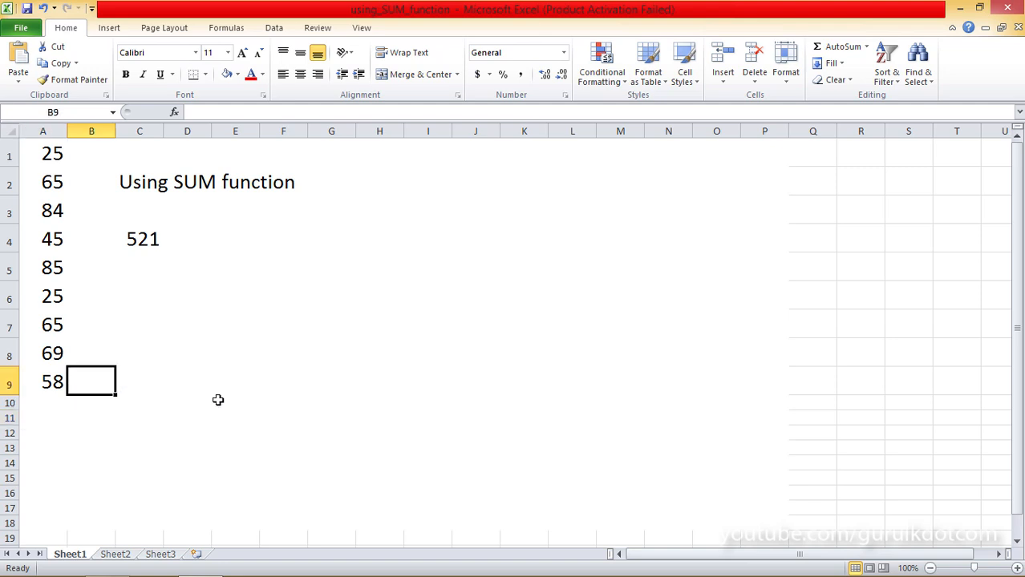
pyautogui.click(50, 381)
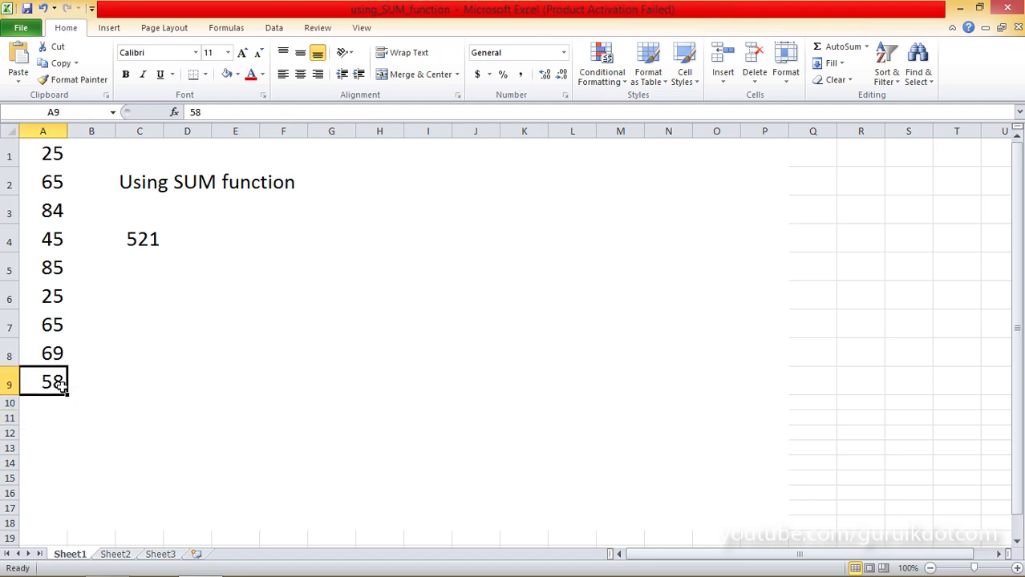
pyautogui.moveTo(69, 394); pyautogui.dragTo(508, 389)
pyautogui.click(223, 461)
pyautogui.moveTo(105, 387); pyautogui.dragTo(480, 384)
pyautogui.press('Delete')
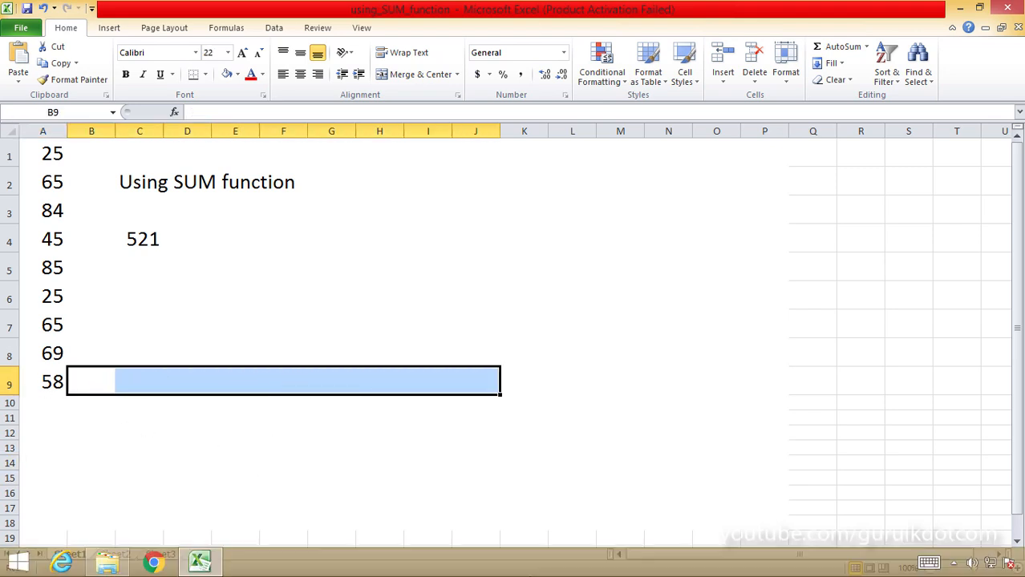
# Step: Enter 69 in cell B9 and 84 in cell C9
pyautogui.click(98, 382)
pyautogui.write('69')
pyautogui.click(156, 384)
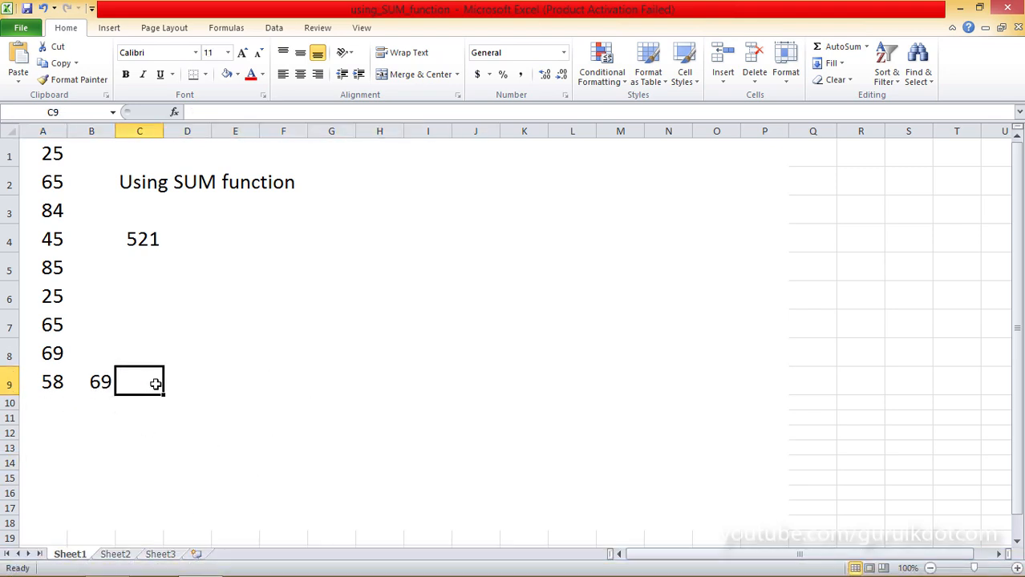
pyautogui.write('84')
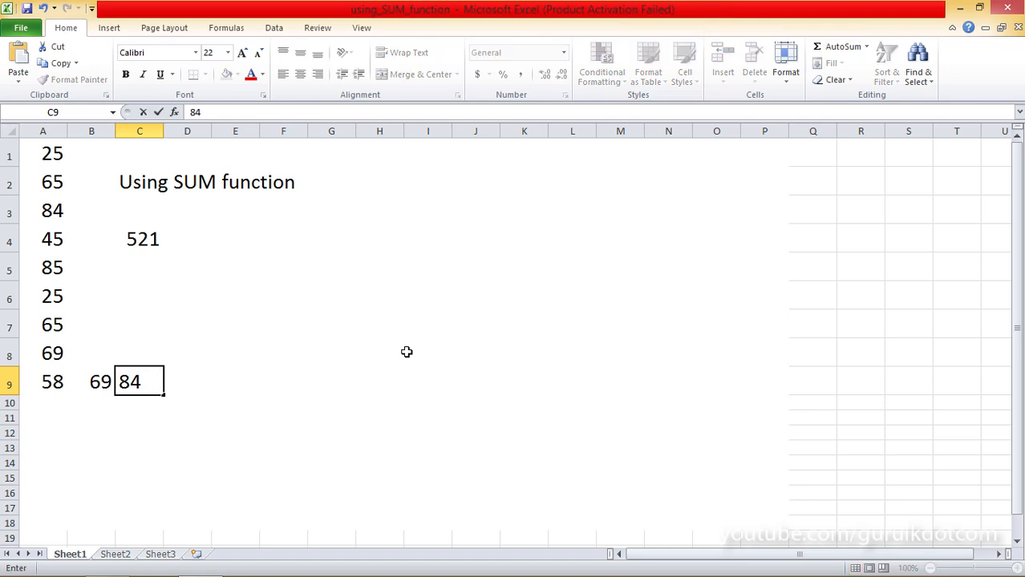
pyautogui.press('Return')
pyautogui.write('69')
pyautogui.press('Return')
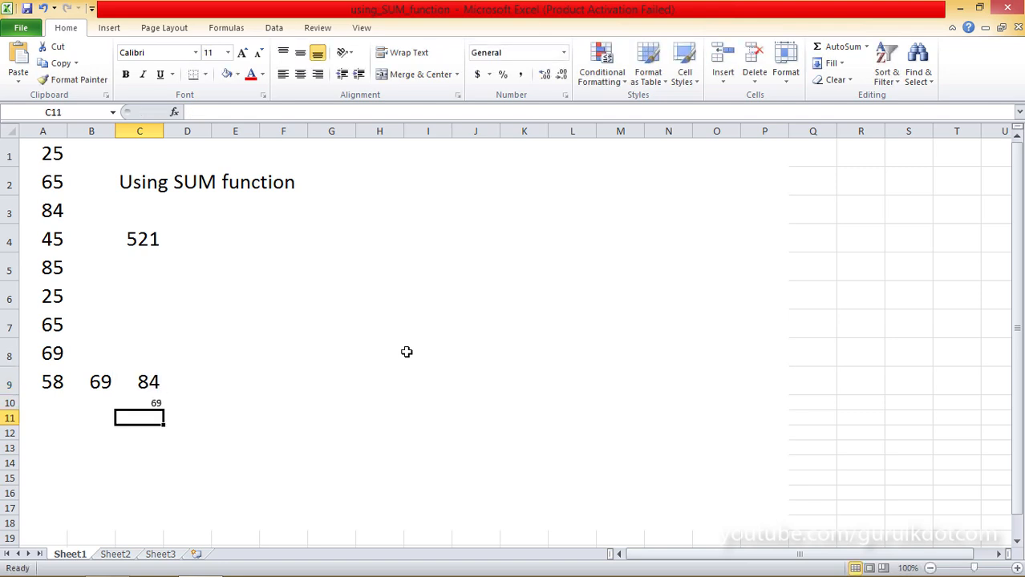
pyautogui.hotkey('ctrl', 'z')
# Step: Continue the row of numbers by entering 48 in cell D9 and 75 in cell E9
pyautogui.press('Up')
pyautogui.press('Right')
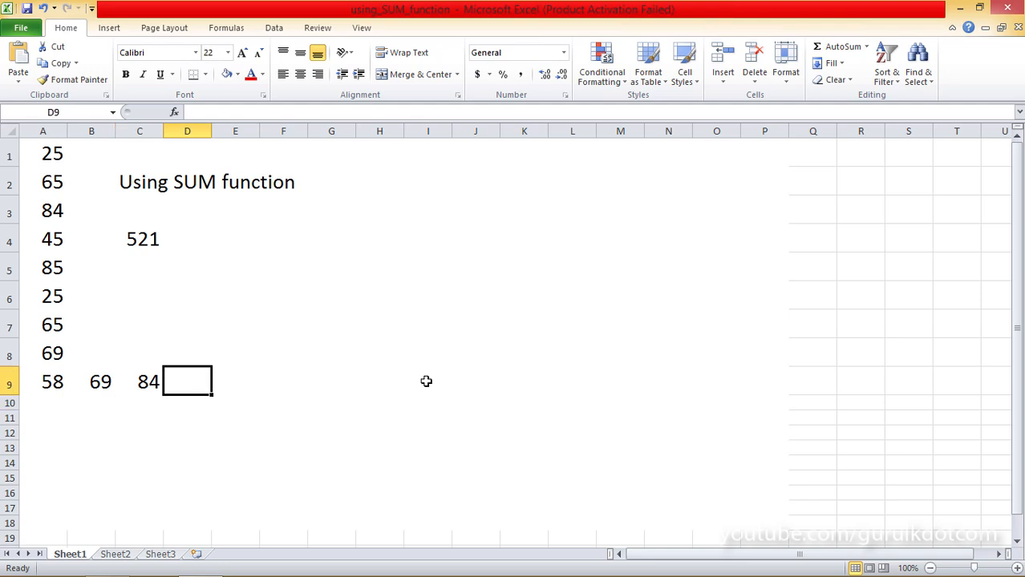
pyautogui.write('48')
pyautogui.press('Right')
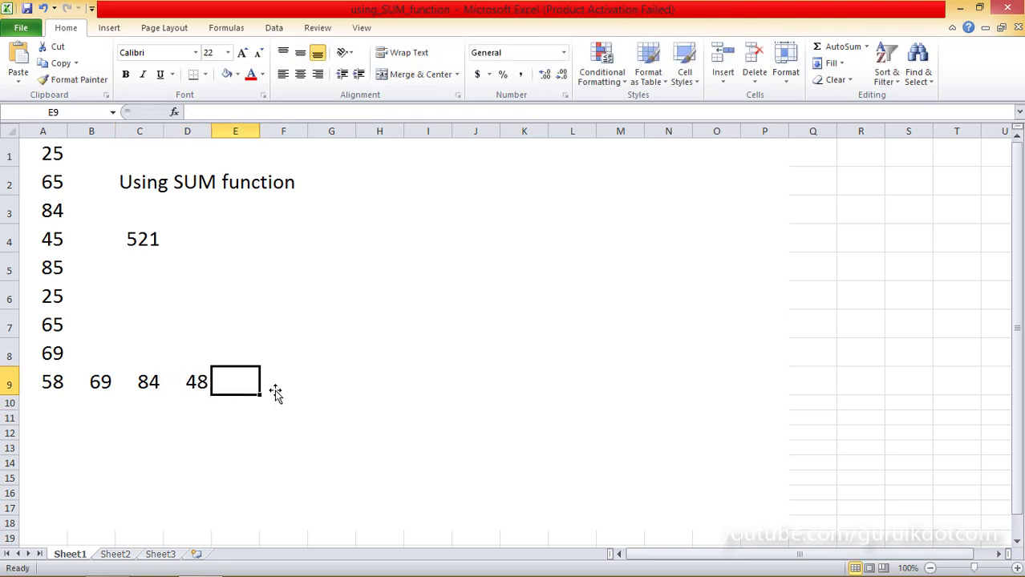
pyautogui.write('75')
pyautogui.press('Return')
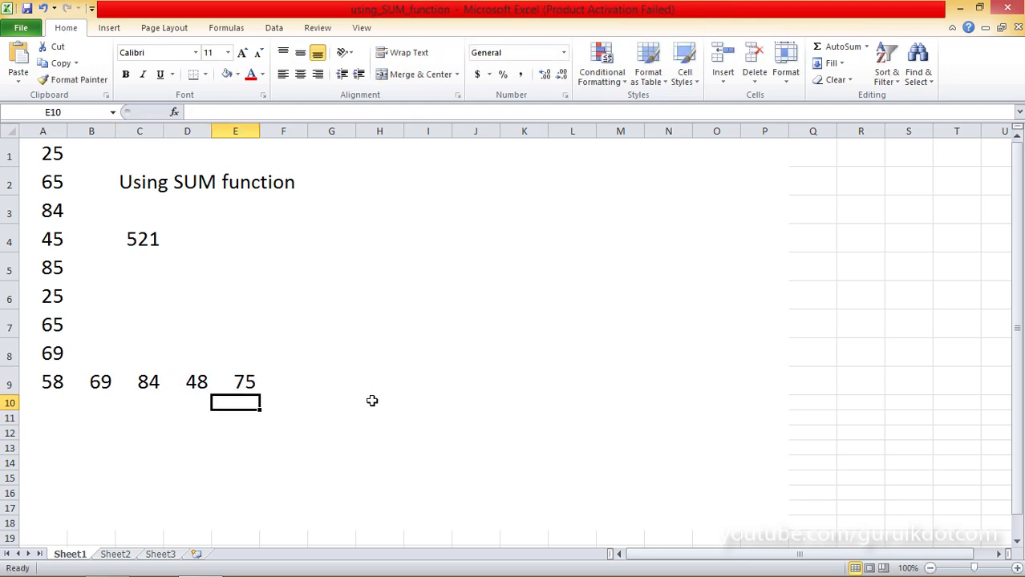
pyautogui.click(287, 389)
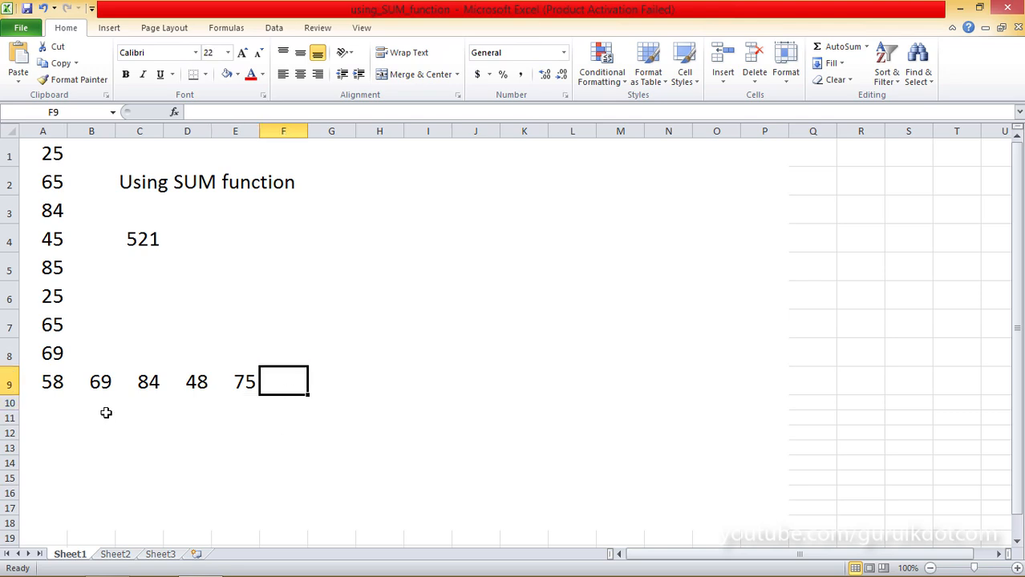
# Step: Add the range B9:E9 as a second argument so that C4's formula reads =SUM(A1:A9,B9:E9)
pyautogui.click(155, 267)
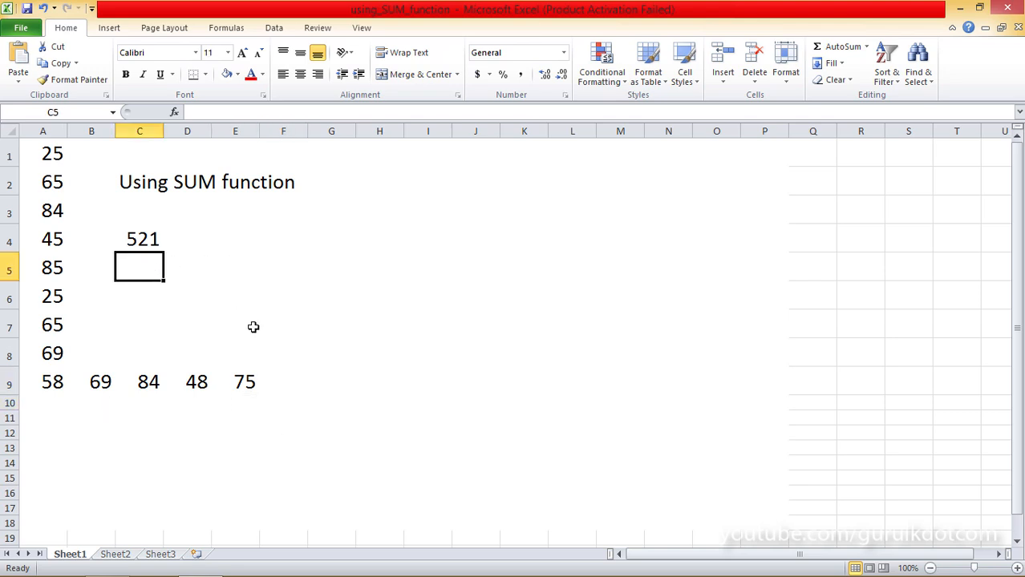
pyautogui.click(159, 239)
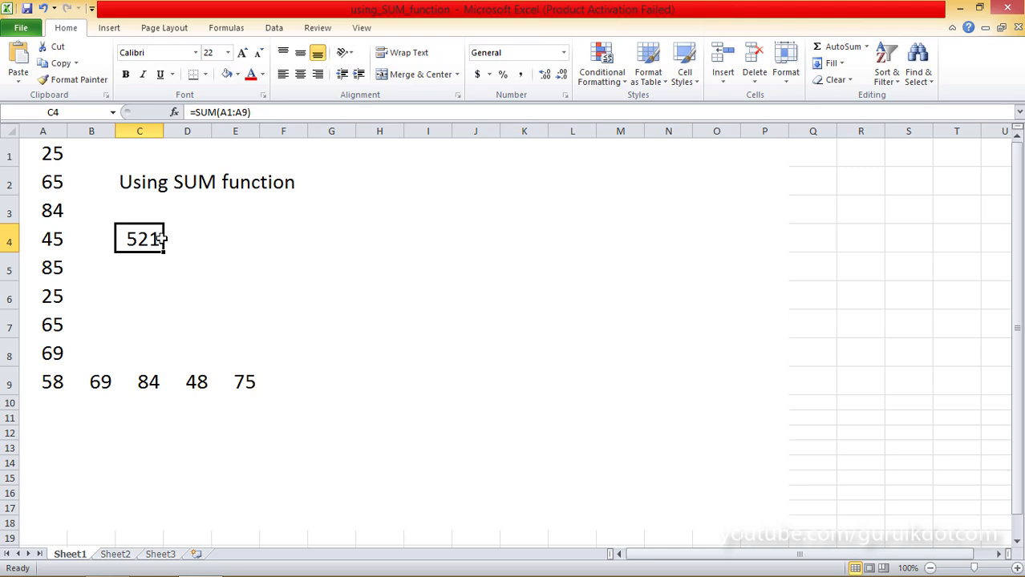
pyautogui.click(251, 117)
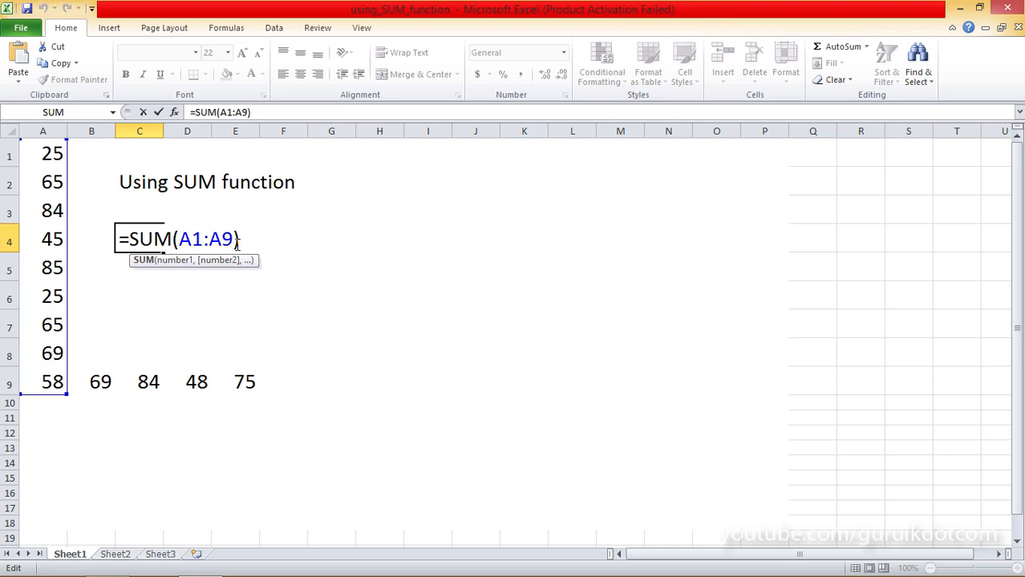
pyautogui.click(236, 242)
pyautogui.write(',')
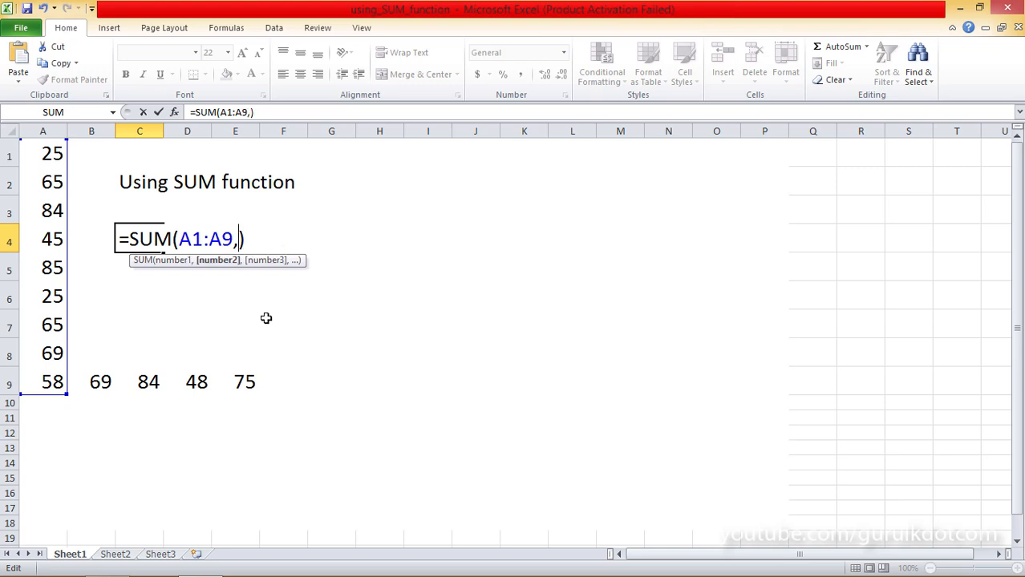
pyautogui.moveTo(100, 388); pyautogui.dragTo(243, 389)
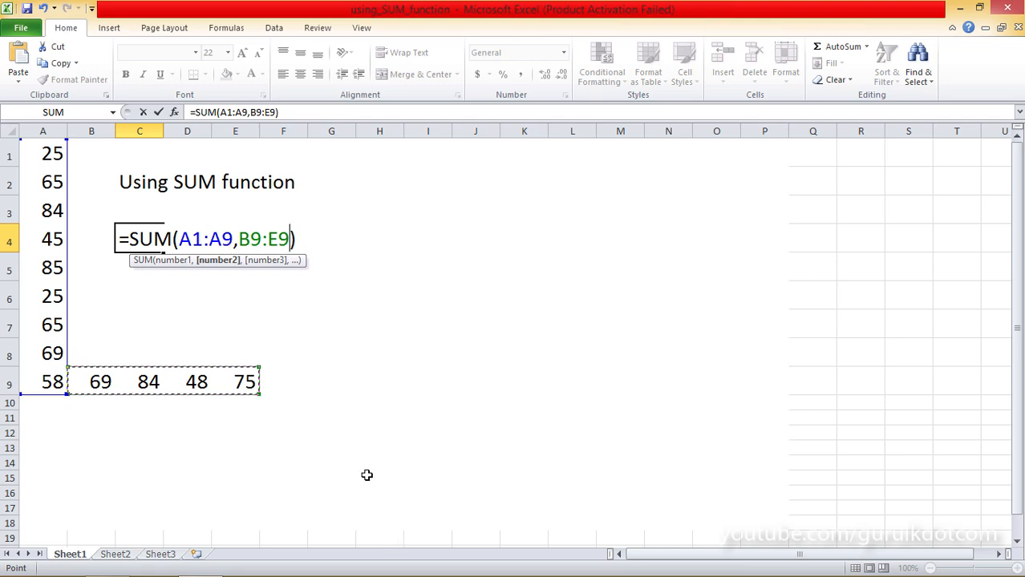
pyautogui.press('Return')
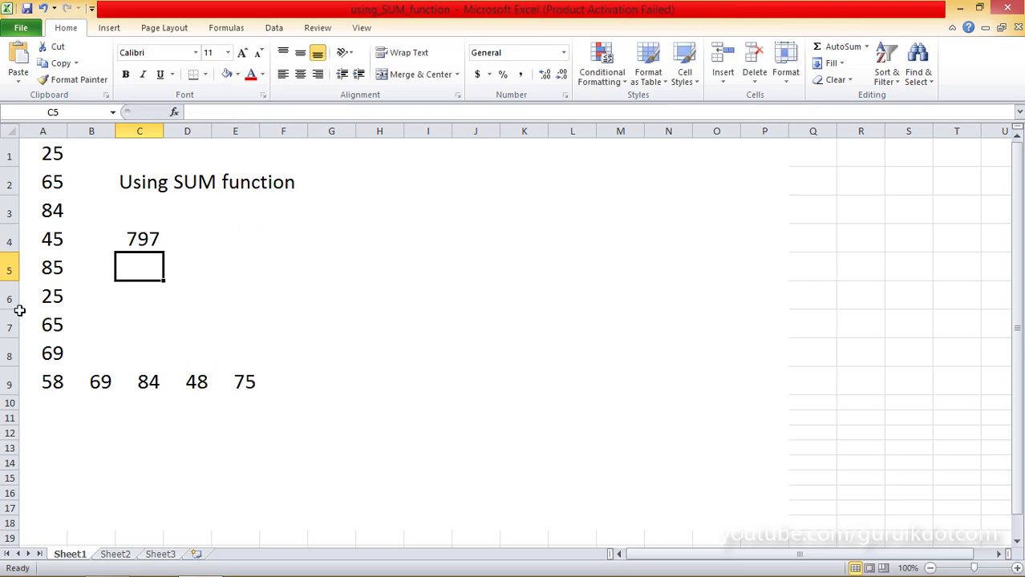
pyautogui.click(143, 235)
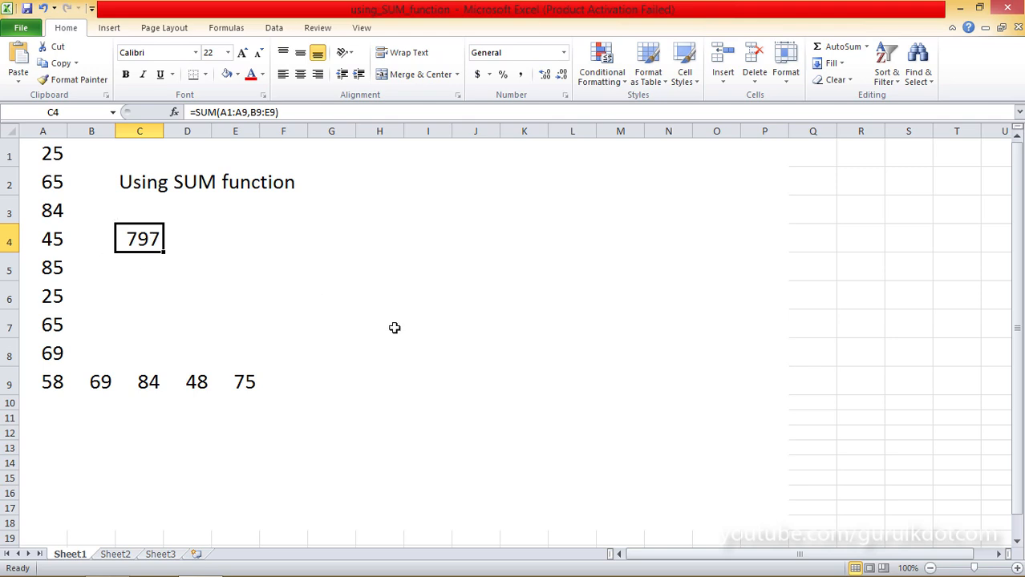
# Step: Fill the number in cell A8 across row 8 through cell E8
pyautogui.click(91, 353)
pyautogui.click(55, 356)
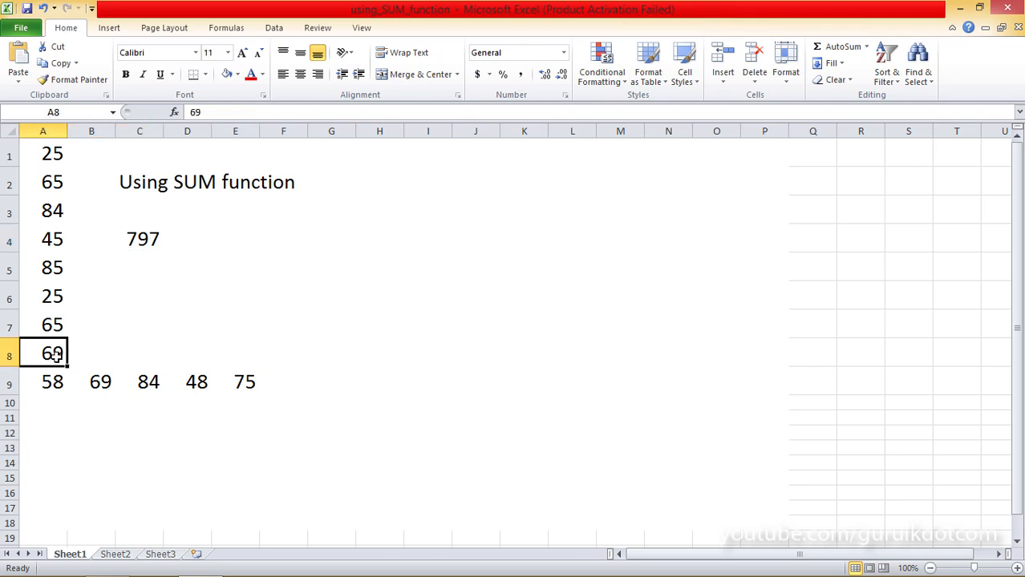
pyautogui.moveTo(68, 367); pyautogui.dragTo(284, 369)
pyautogui.moveTo(167, 451); pyautogui.dragTo(129, 452)
# Step: Replace the copied numbers in B8:E8 with 78, 95, 61 and 39
pyautogui.click(101, 359)
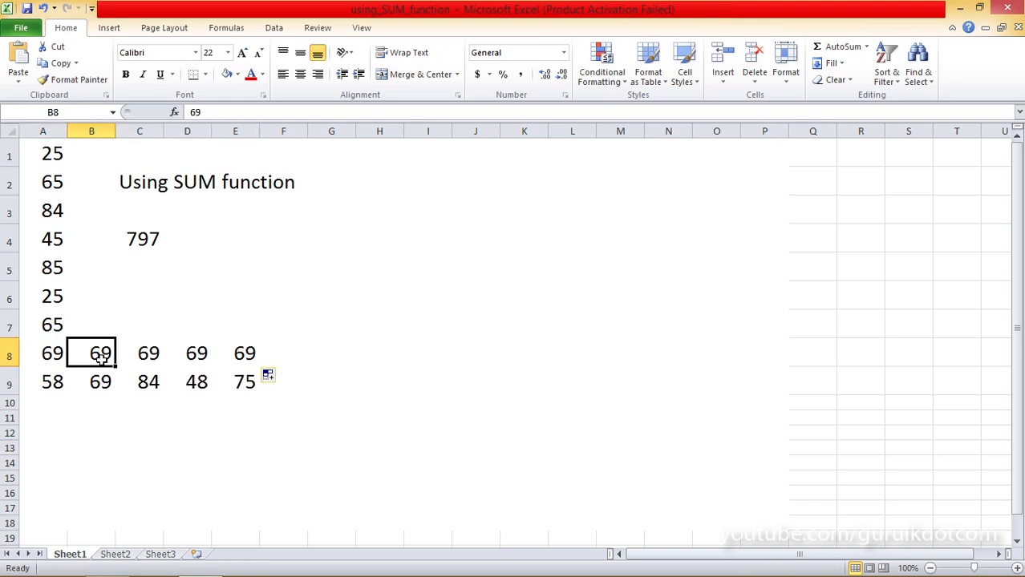
pyautogui.write('78')
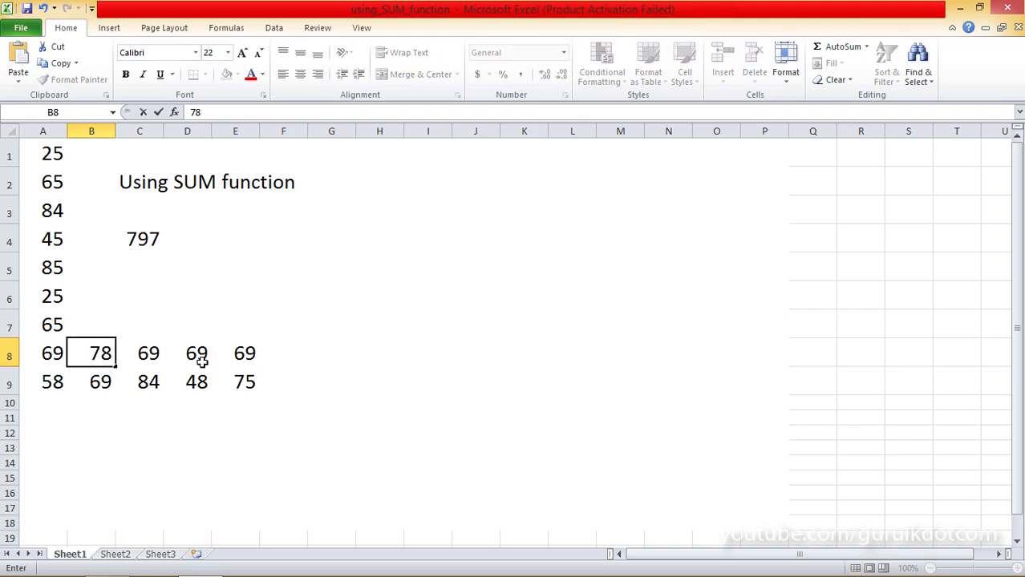
pyautogui.click(146, 357)
pyautogui.write('95')
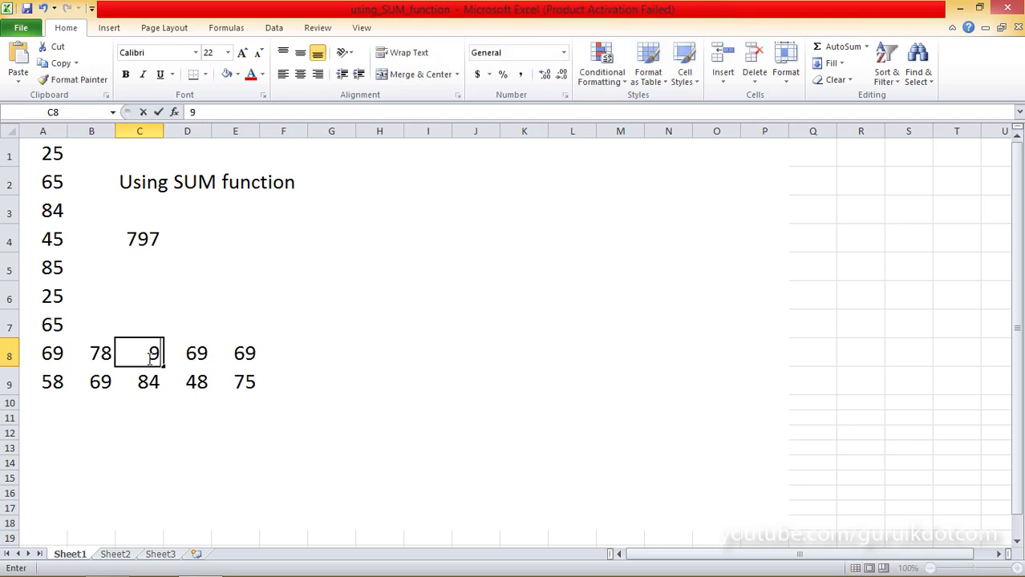
pyautogui.click(196, 358)
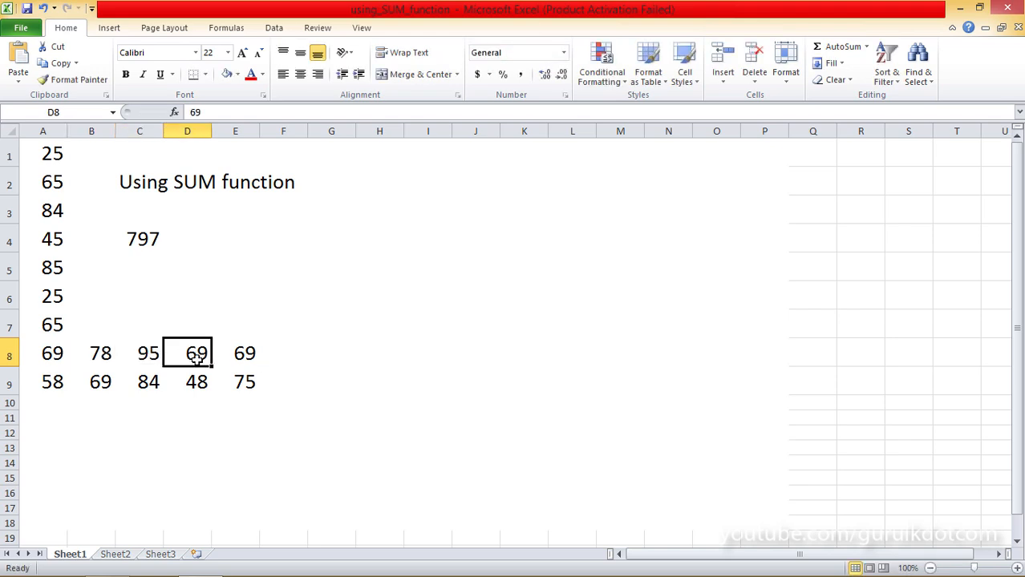
pyautogui.write('61')
pyautogui.click(253, 361)
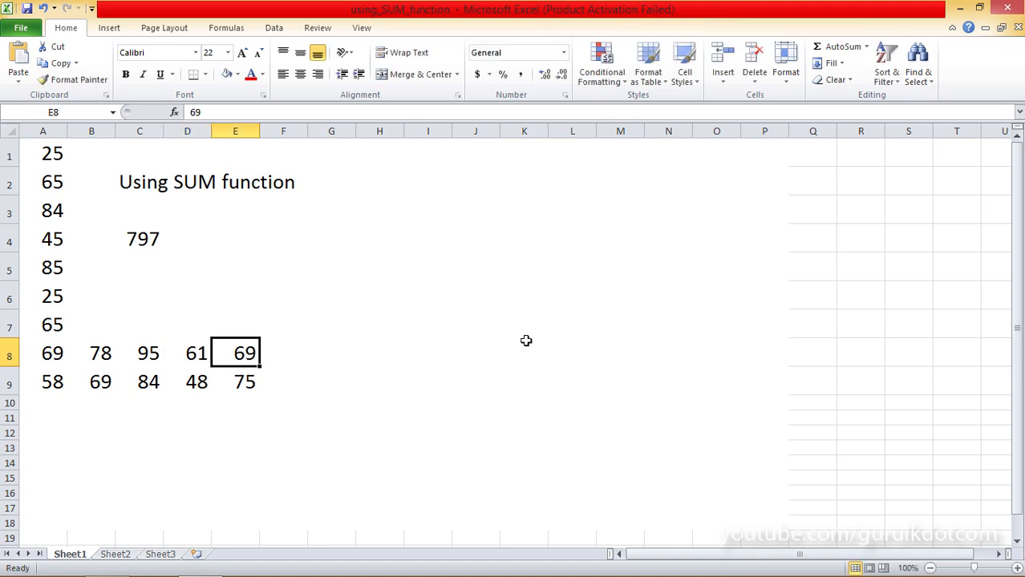
pyautogui.write('39')
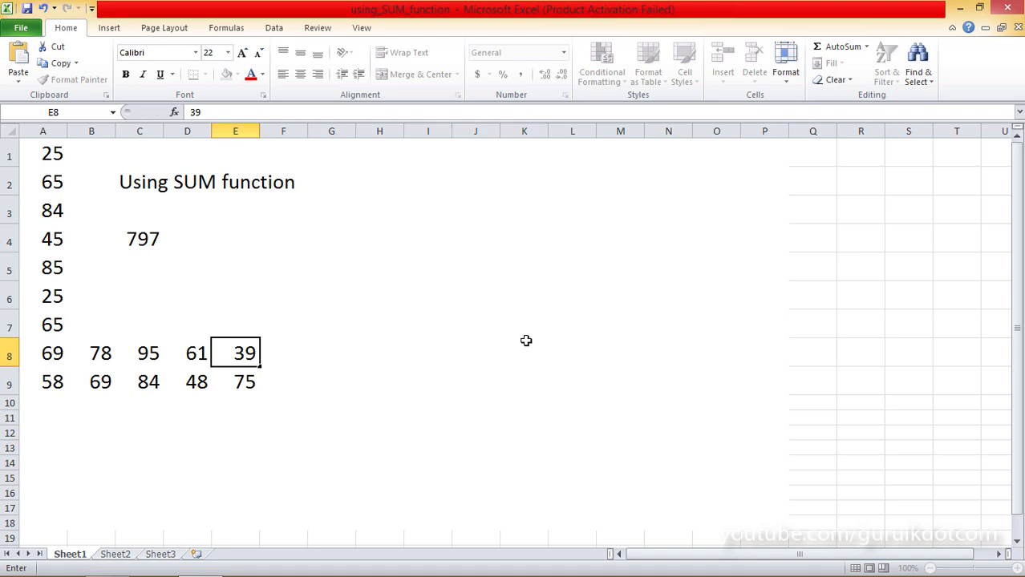
pyautogui.press('Return')
pyautogui.moveTo(92, 356); pyautogui.dragTo(244, 353)
pyautogui.click(236, 404)
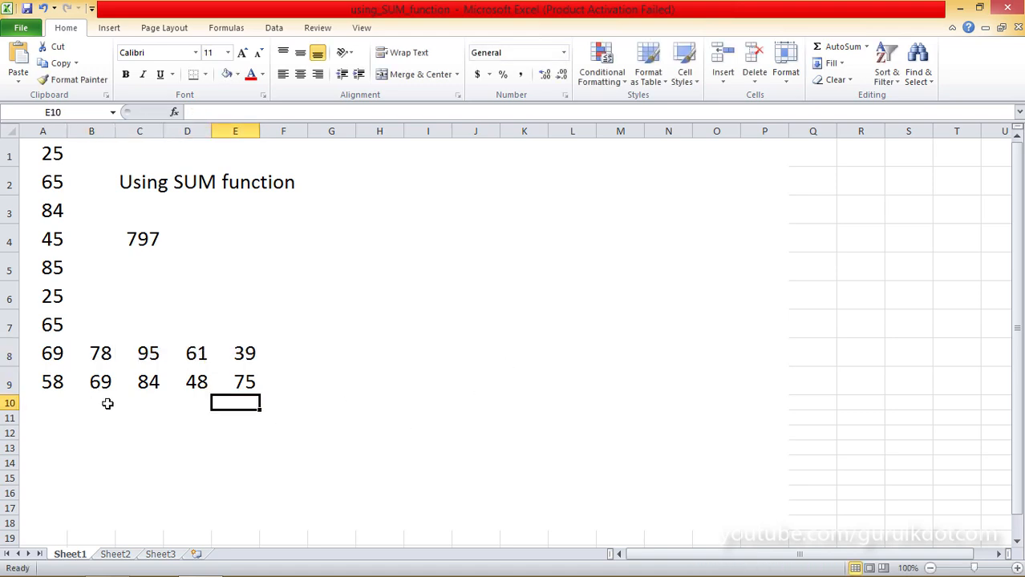
# Step: Set the font color of the numbers in B9:E9 to blue and of those in B8:E8 to green
pyautogui.moveTo(101, 388); pyautogui.dragTo(241, 389)
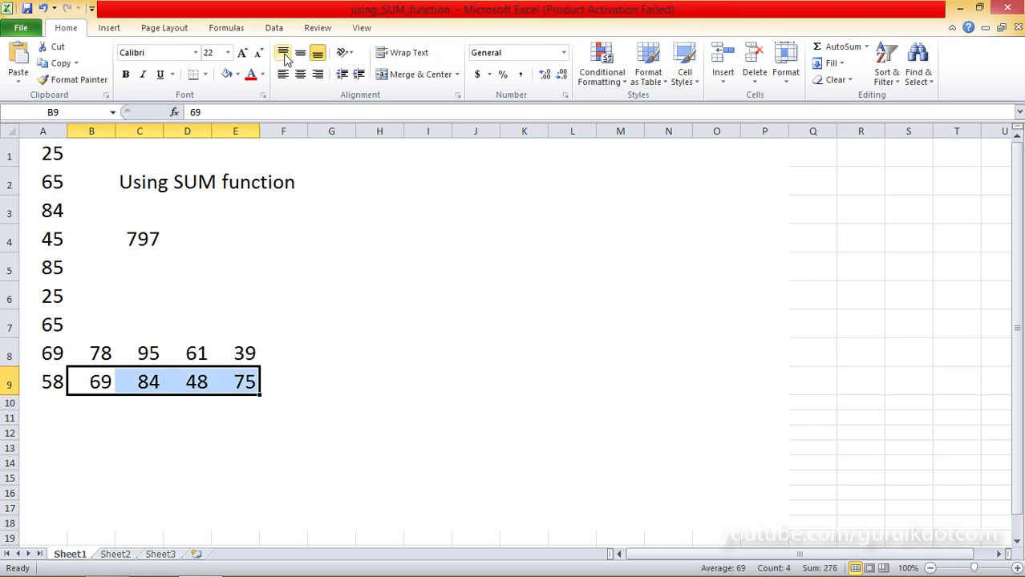
pyautogui.click(263, 74)
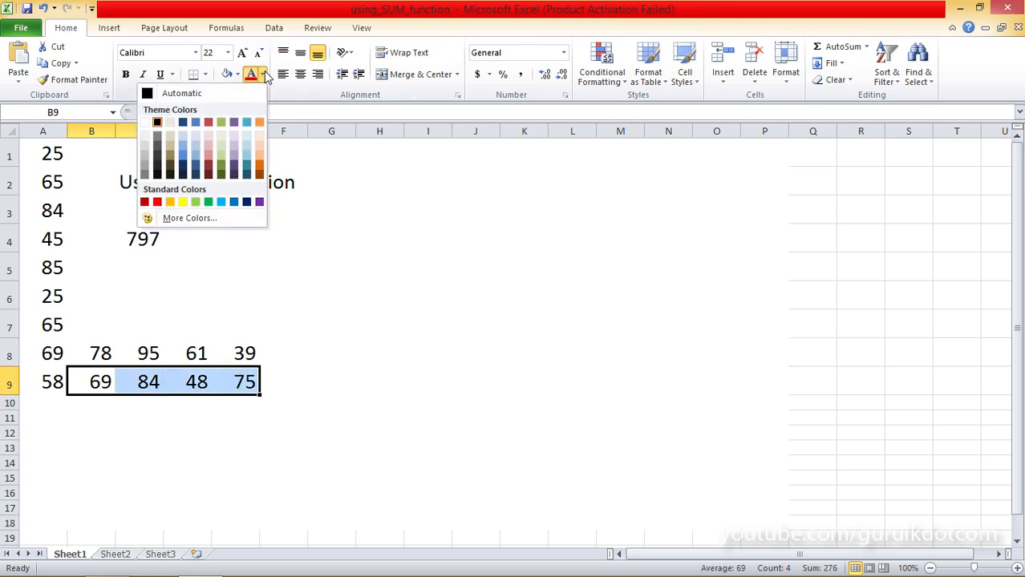
pyautogui.click(196, 124)
pyautogui.moveTo(101, 357); pyautogui.dragTo(245, 359)
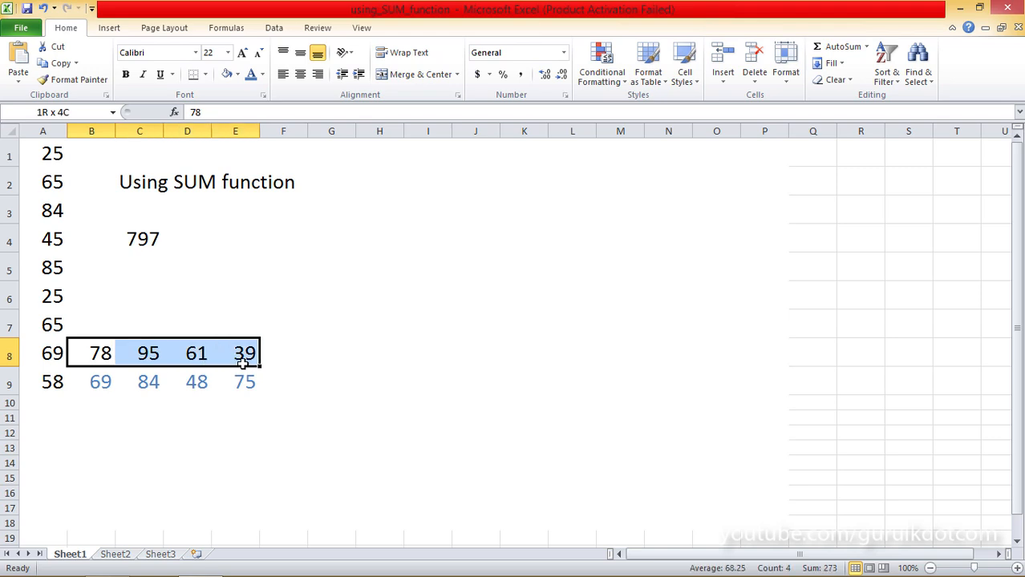
pyautogui.click(262, 74)
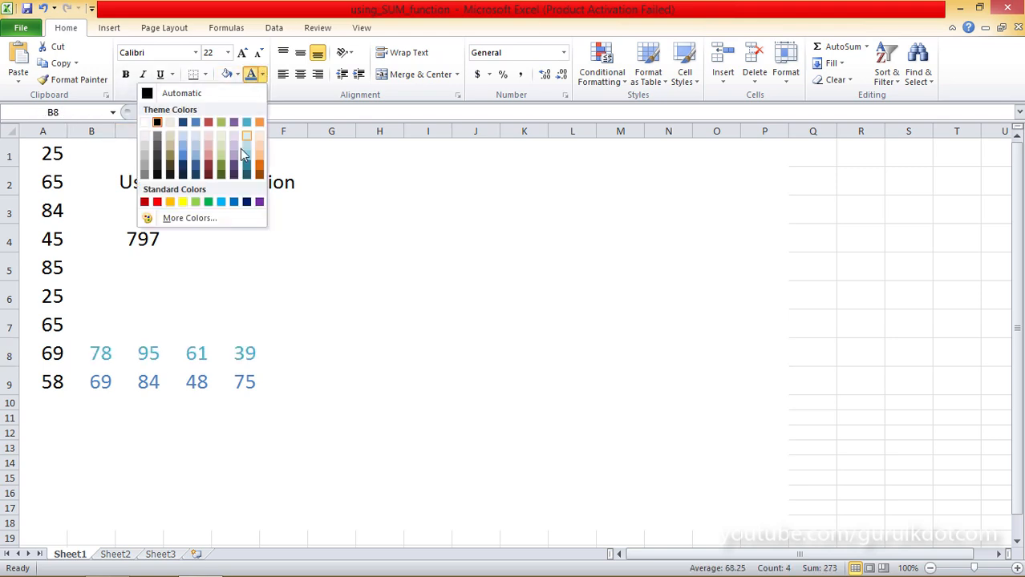
pyautogui.click(209, 202)
pyautogui.click(187, 448)
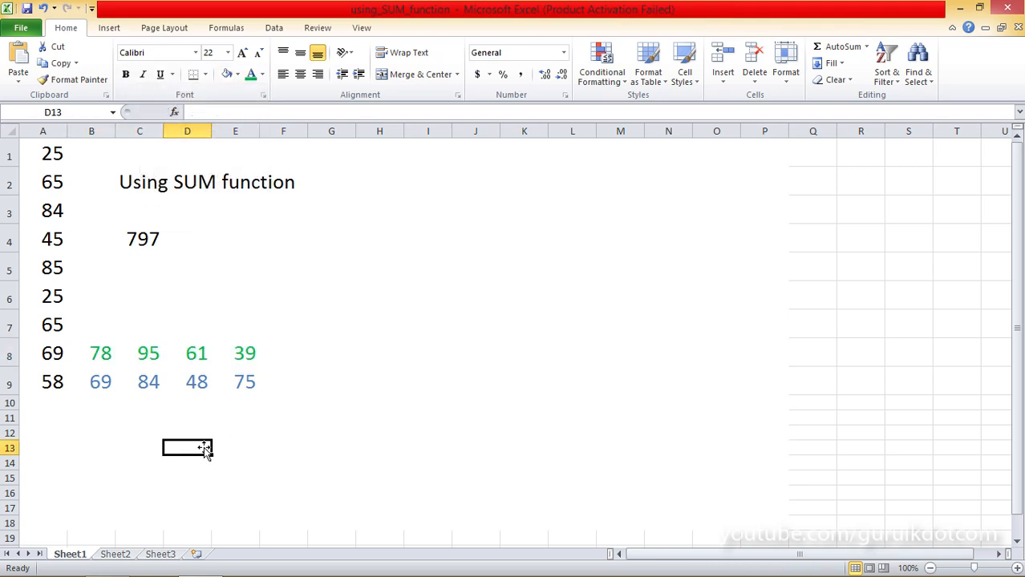
# Step: Add a second SUM over B8:E8 to C4's formula so that it reads =SUM(A1:A9,B9:E9)+SUM(B8:E8)
pyautogui.click(144, 243)
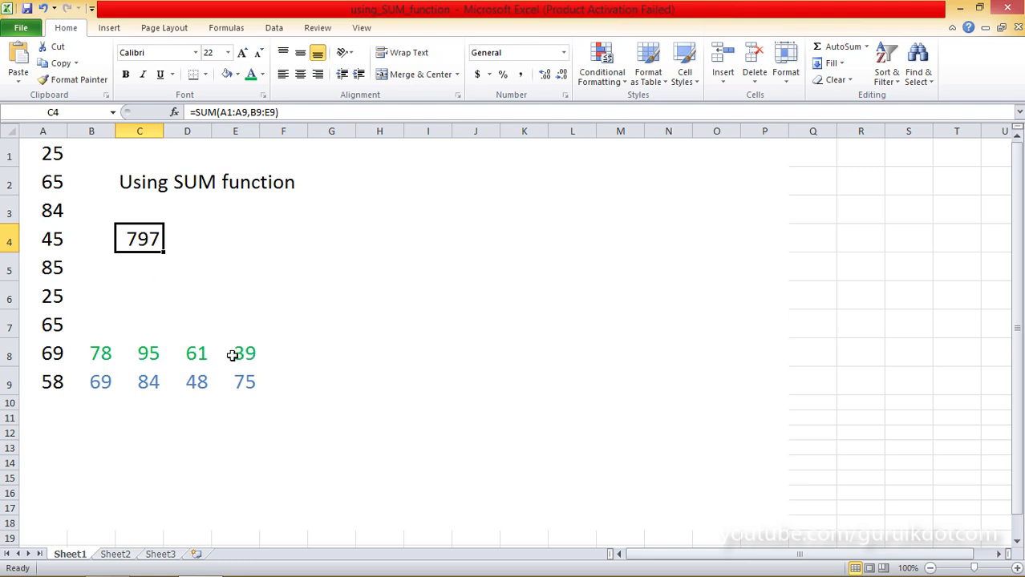
pyautogui.doubleClick(155, 249)
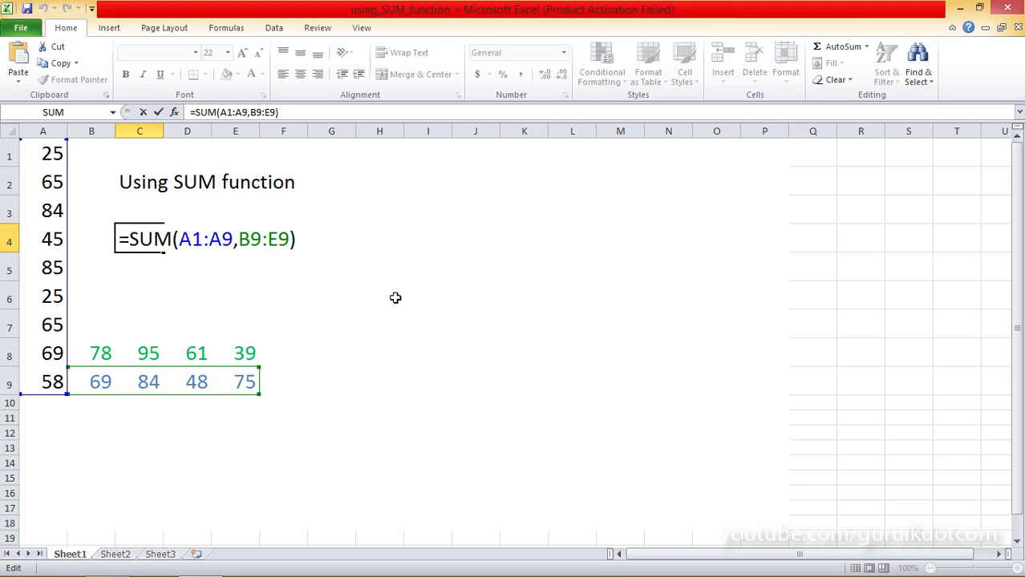
pyautogui.write('+sum')
pyautogui.press('Tab')
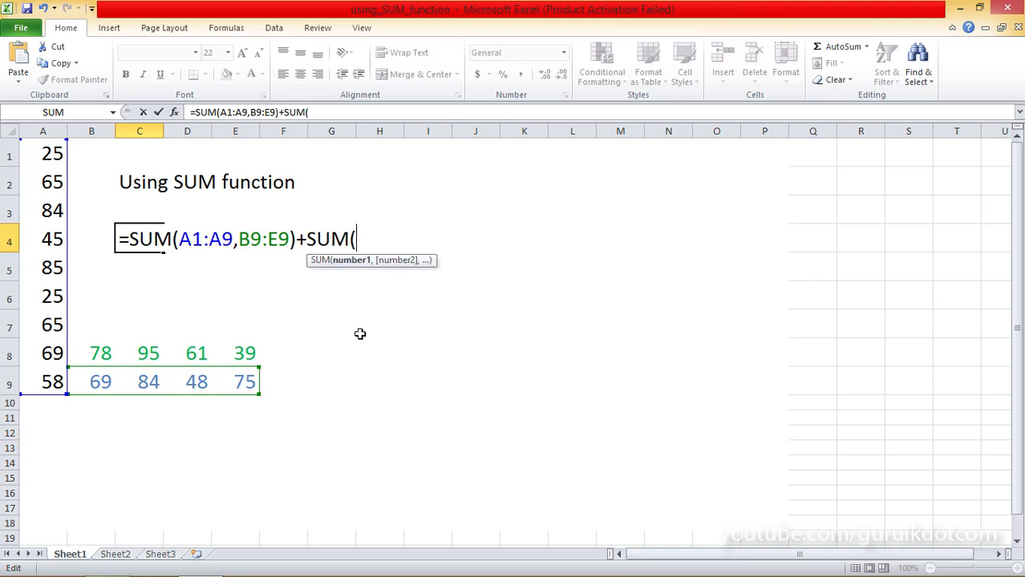
pyautogui.click(105, 357)
pyautogui.moveTo(105, 358); pyautogui.dragTo(244, 353)
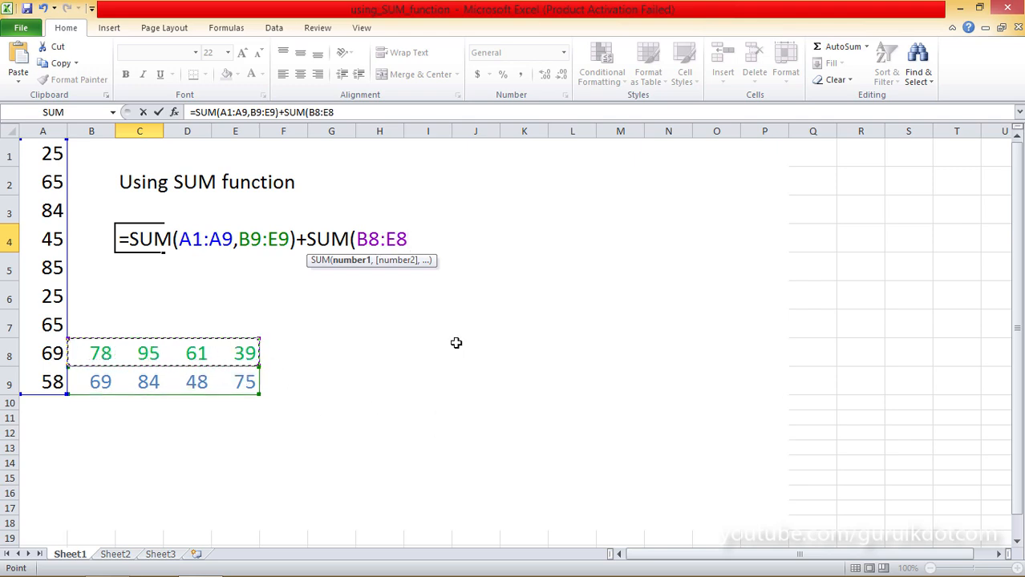
pyautogui.write(')')
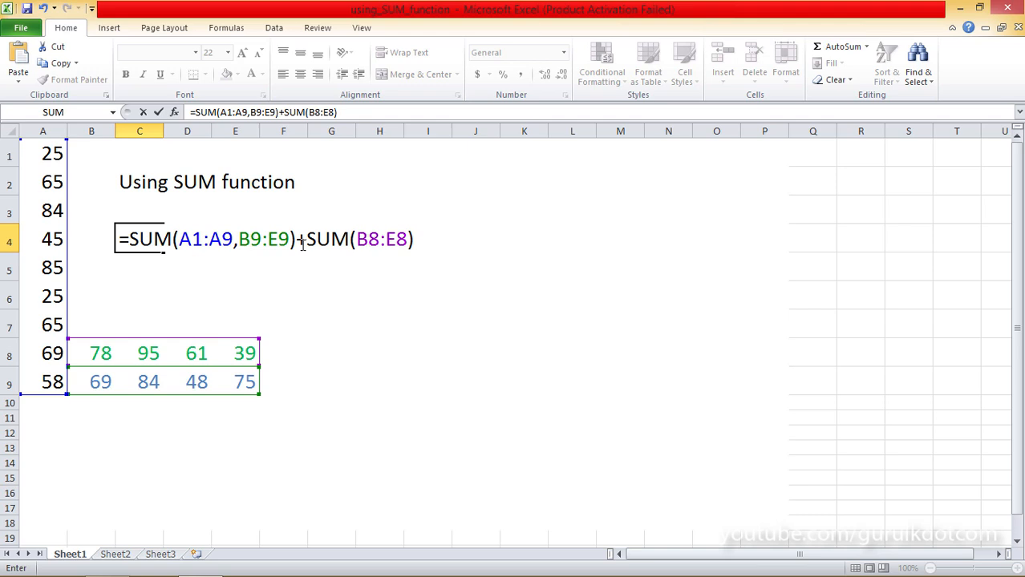
# Step: Highlight the two SUM terms and the plus sign between them in C4's formula, and commit the formula
pyautogui.moveTo(302, 245); pyautogui.dragTo(141, 244)
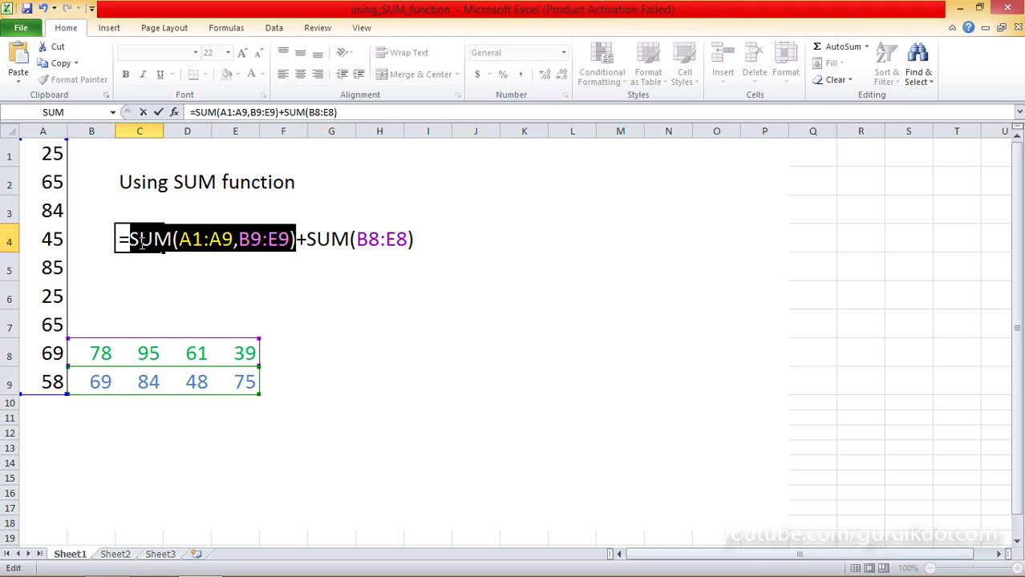
pyautogui.click(325, 244)
pyautogui.moveTo(320, 244); pyautogui.dragTo(401, 239)
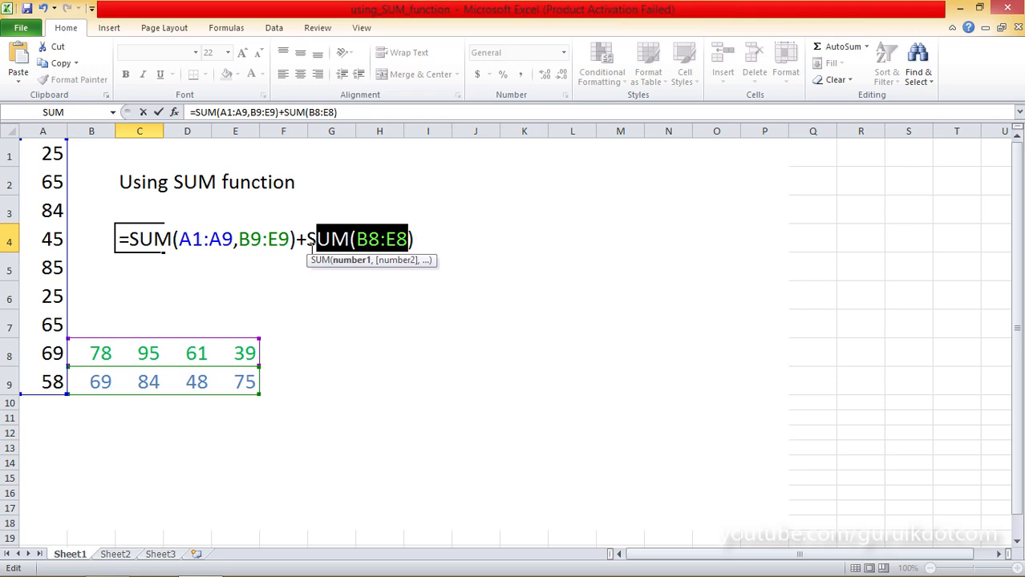
pyautogui.moveTo(311, 244); pyautogui.dragTo(298, 241)
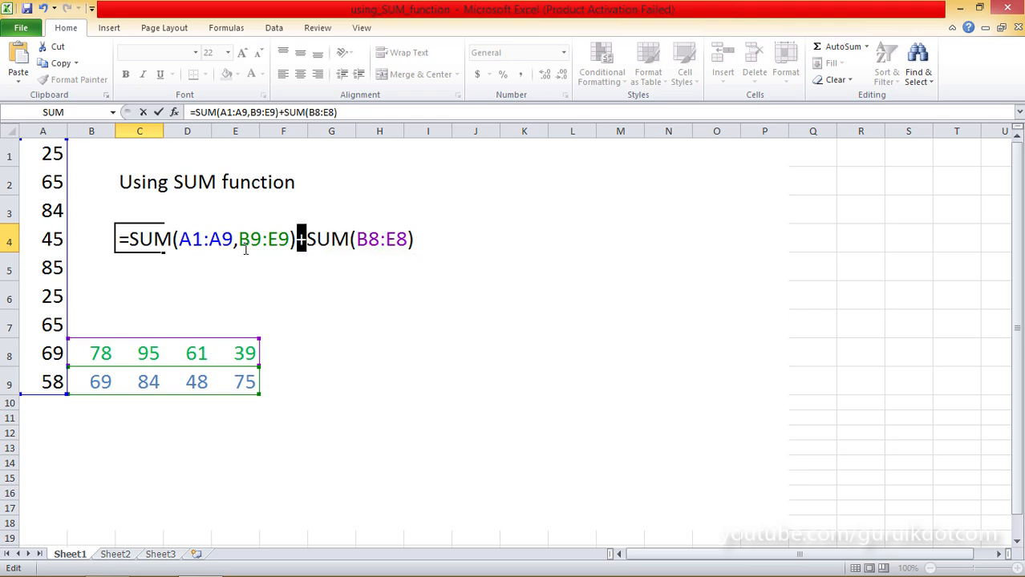
pyautogui.click(314, 250)
pyautogui.click(417, 251)
pyautogui.press('Return')
pyautogui.click(160, 240)
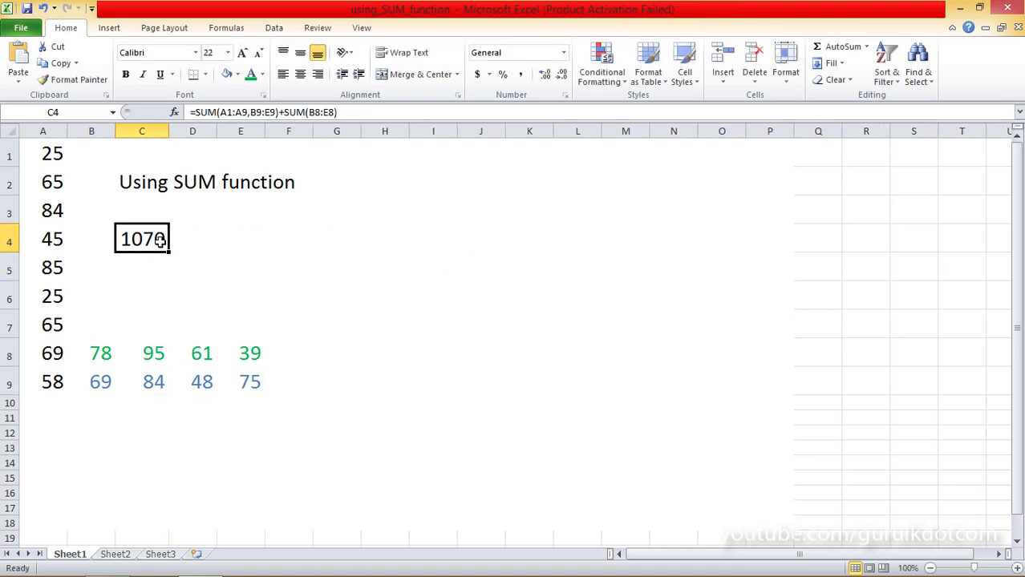